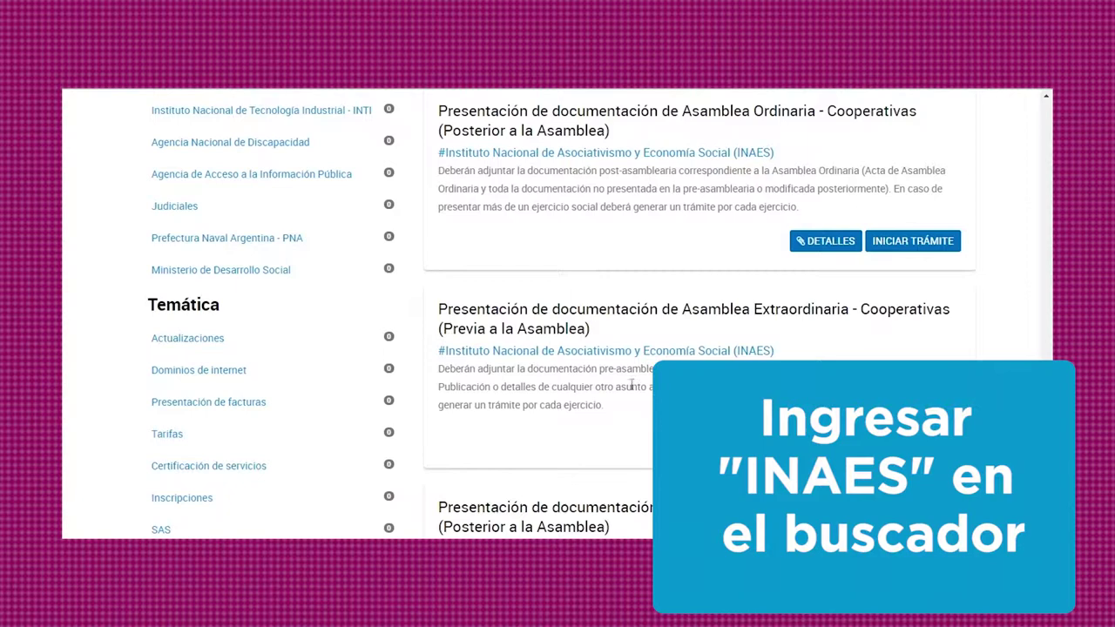
- Review the required documentation for the "Asamblea Extraordinaria - Cooperativas (Previa a la Asamblea)" procedure, closing the description after reading
left_click_drag(433, 309, 466, 431)
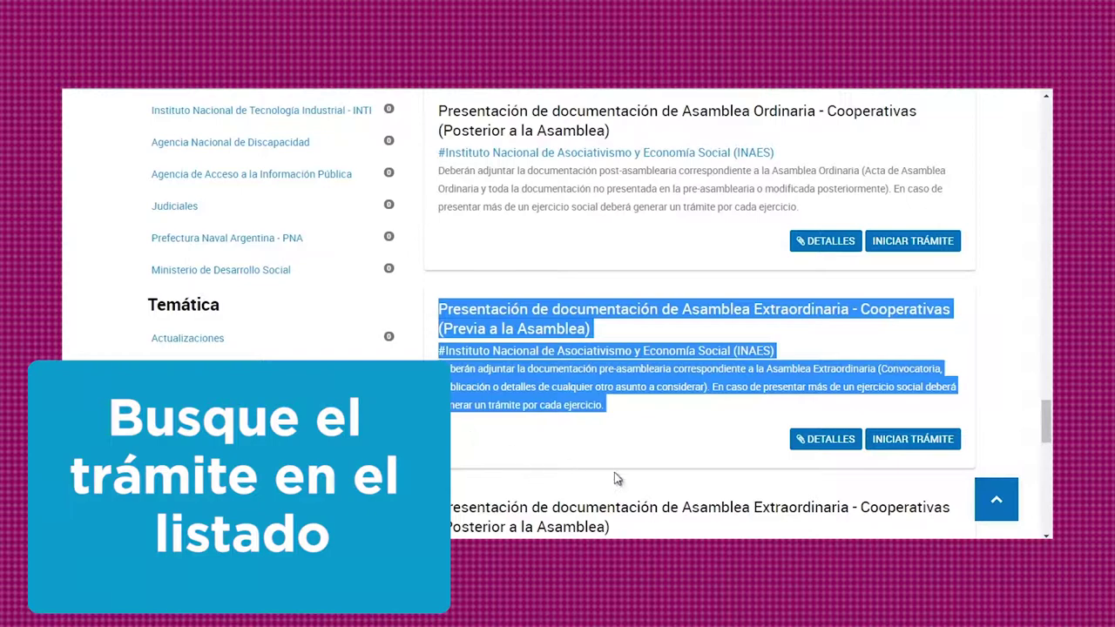
left_click(832, 442)
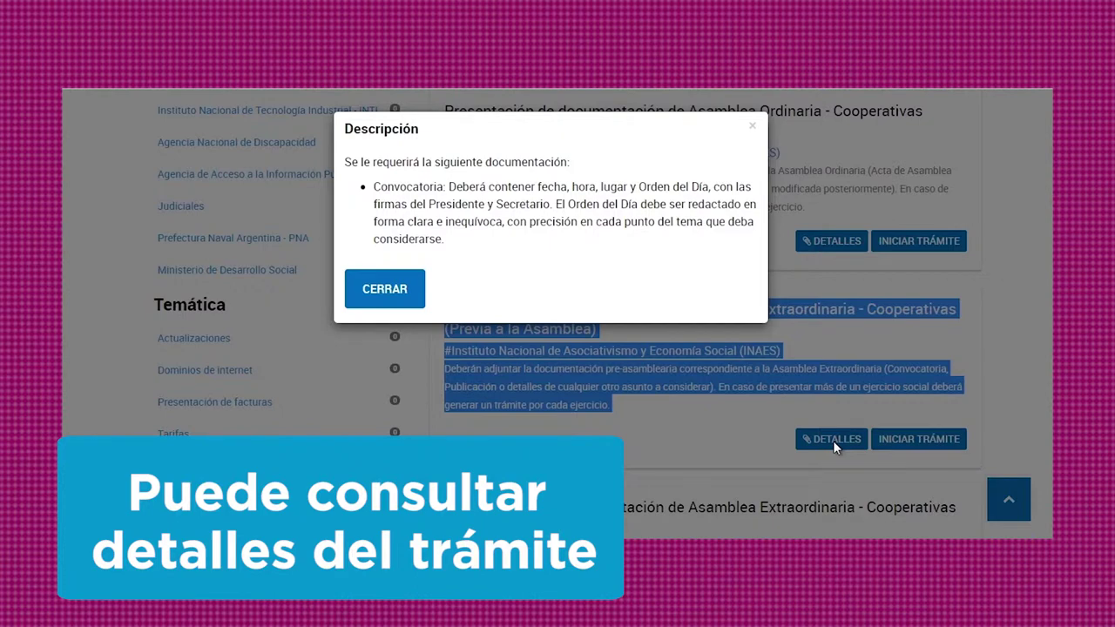
left_click(383, 293)
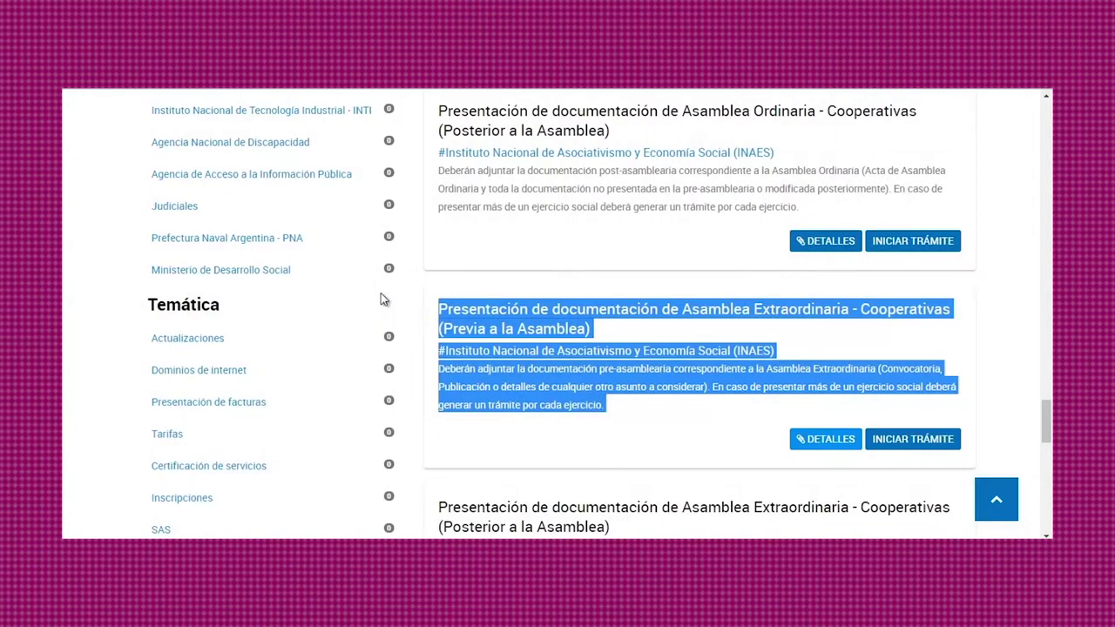
- Start the "Asamblea Extraordinaria - Cooperativas (Previa a la Asamblea)" procedure and continue past the applicant and representative data
left_click(878, 446)
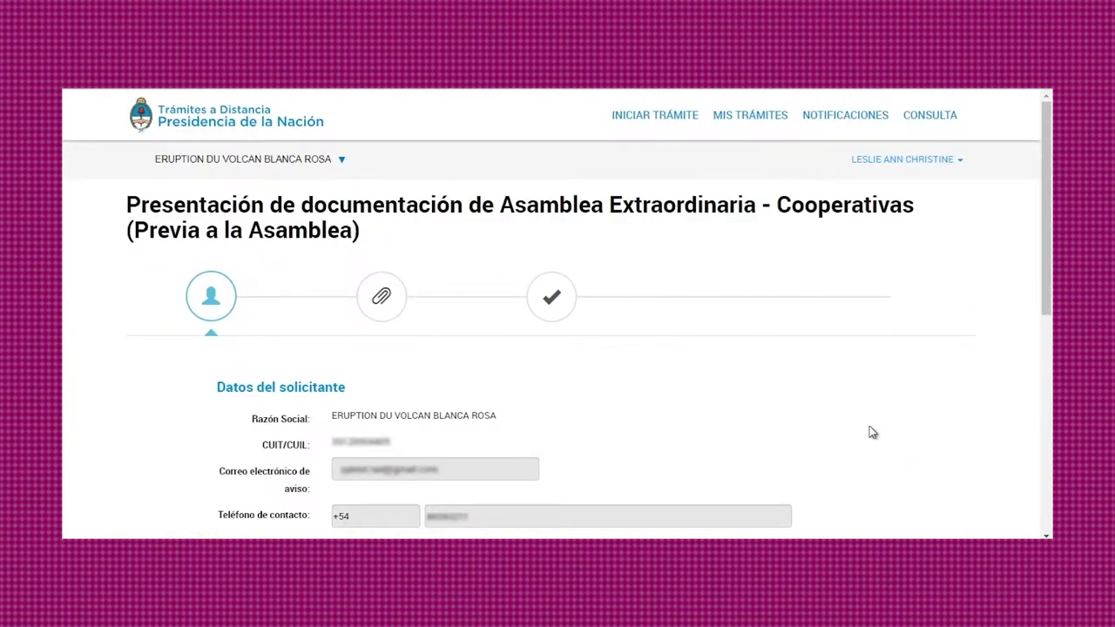
scroll(871, 431, "down", 5)
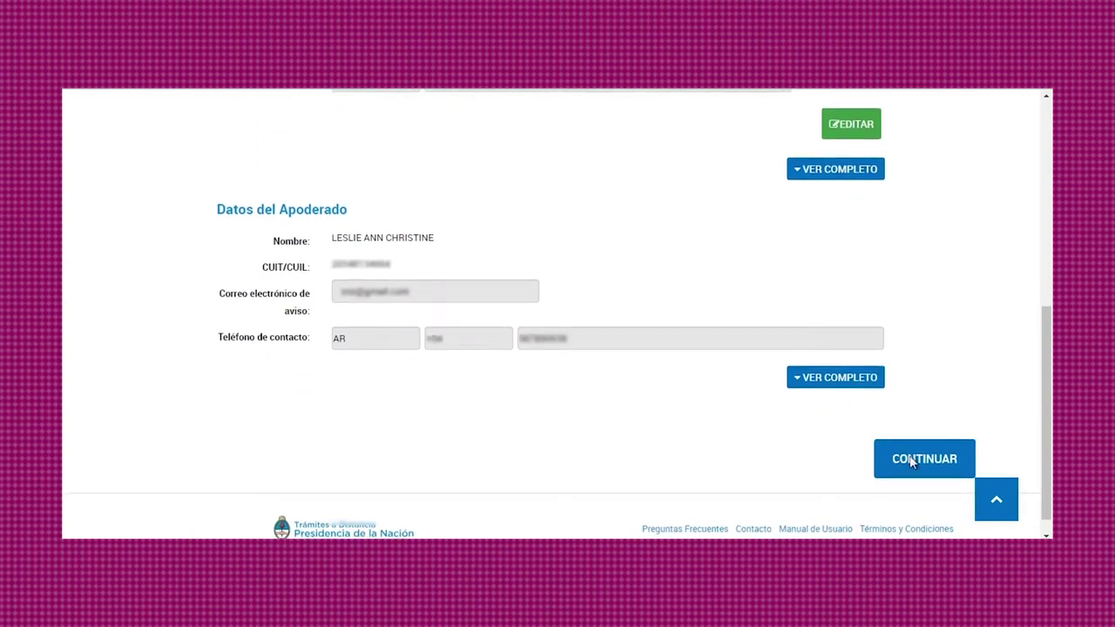
left_click(913, 462)
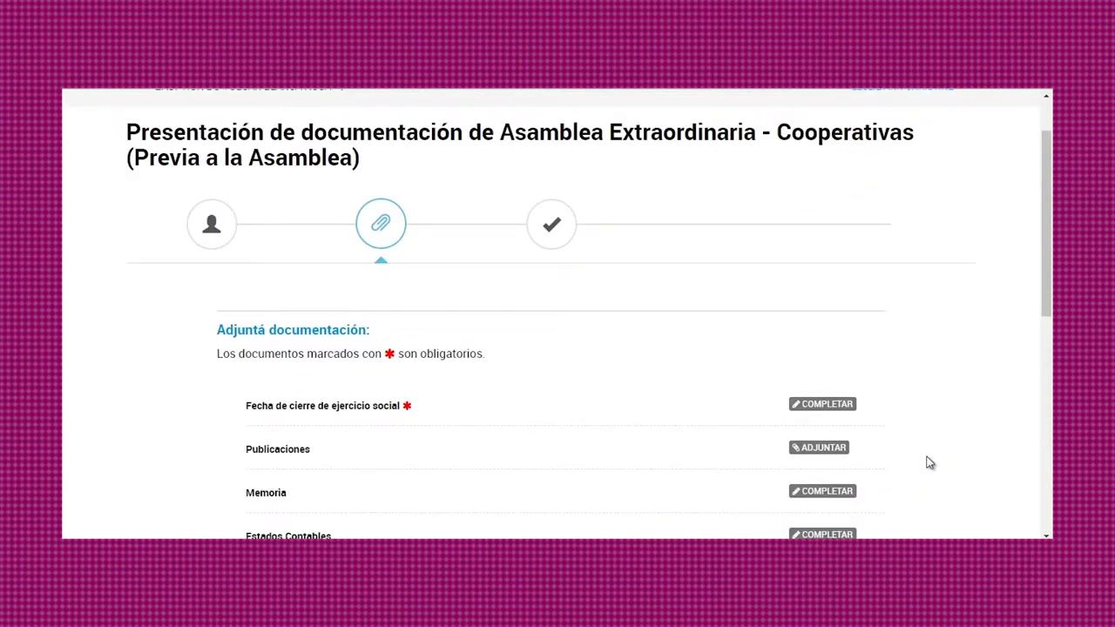
- Complete the fiscal year closing declaration with closing date 01/04/2019 and assembly date 10/04/2019, and save it
scroll(929, 462, "down", 2)
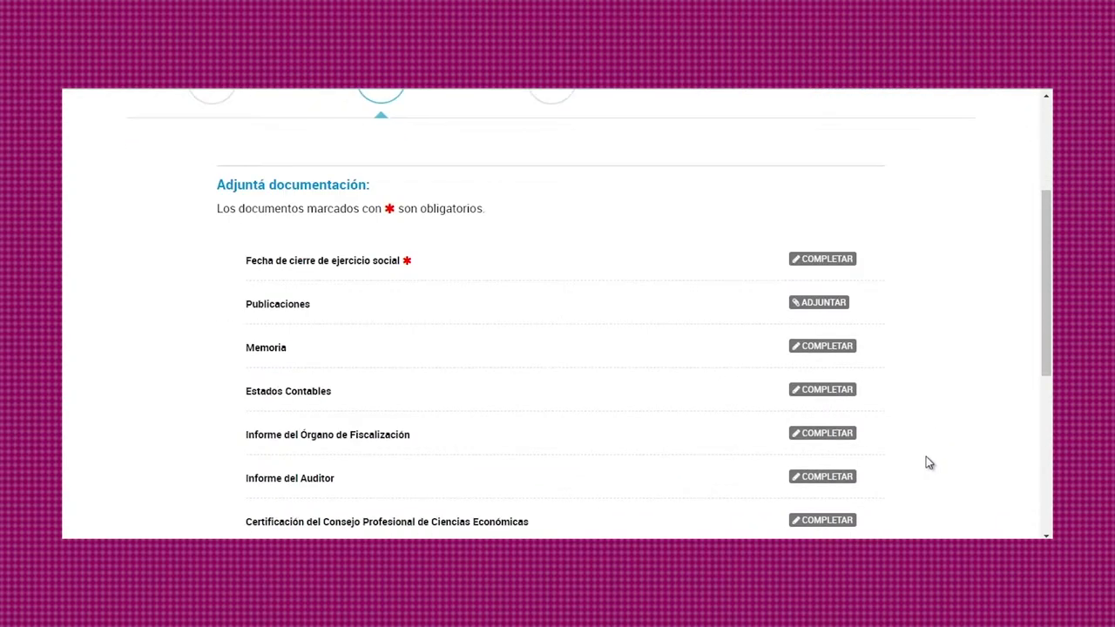
left_click(808, 264)
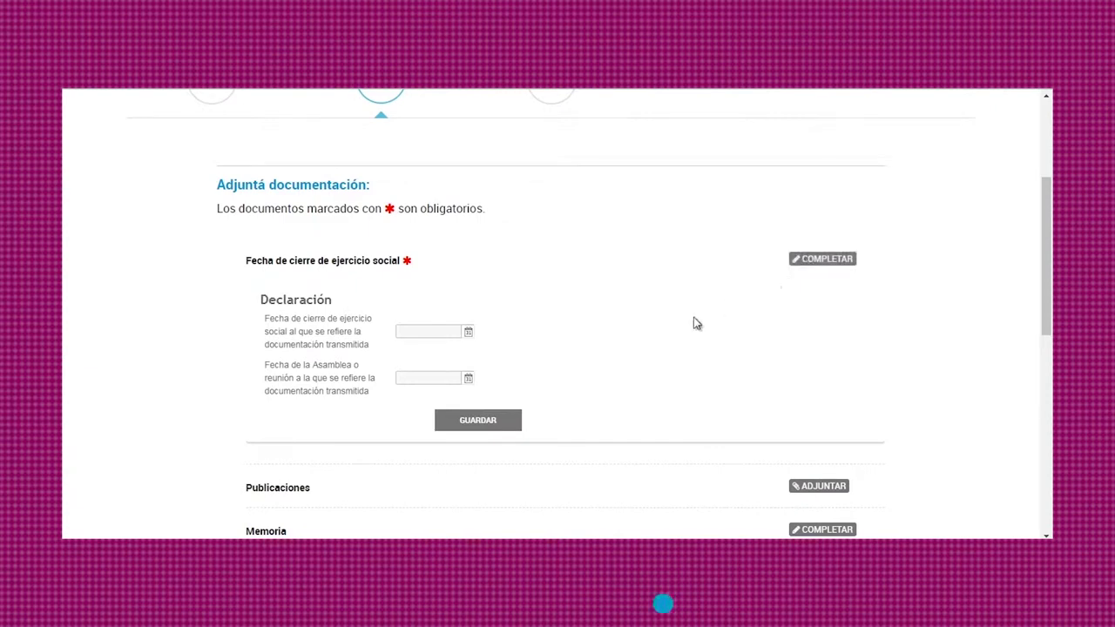
left_click(468, 335)
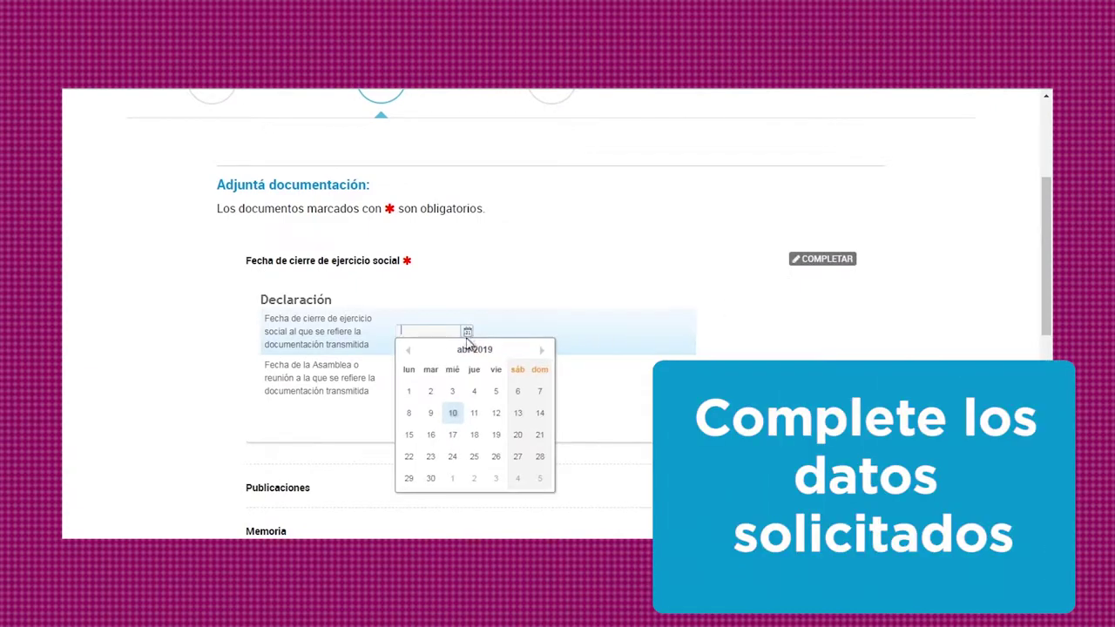
left_click(410, 392)
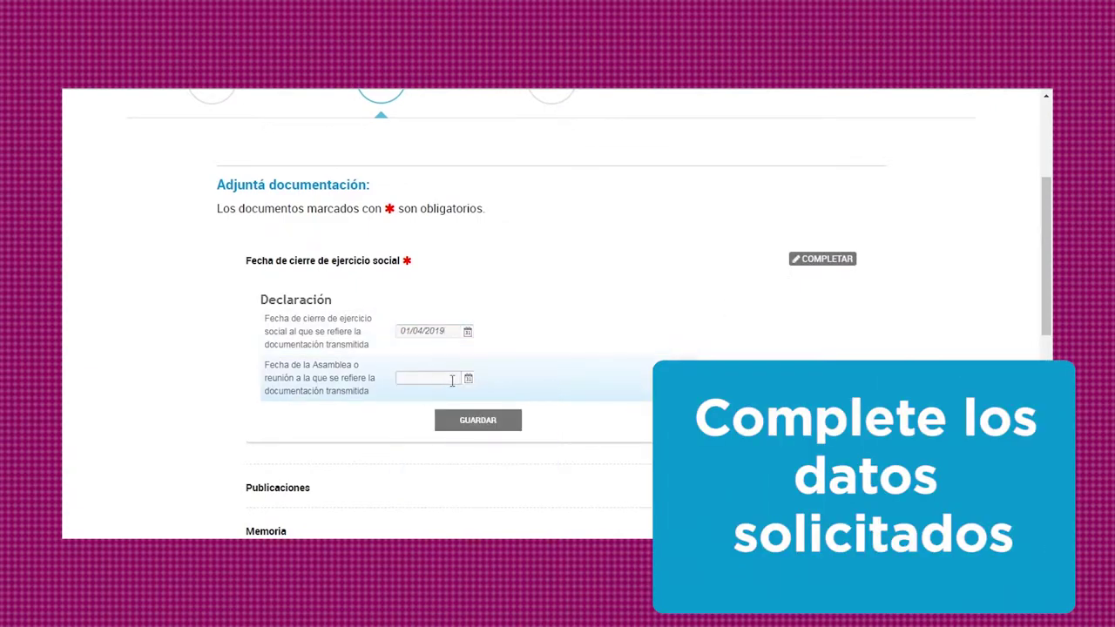
left_click(468, 381)
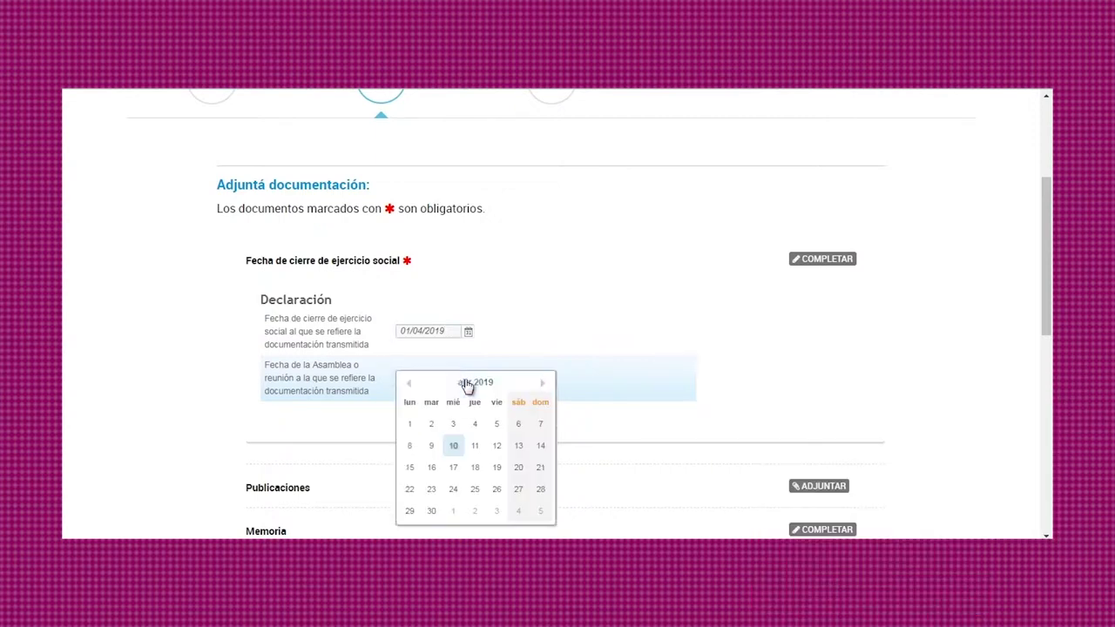
left_click(454, 461)
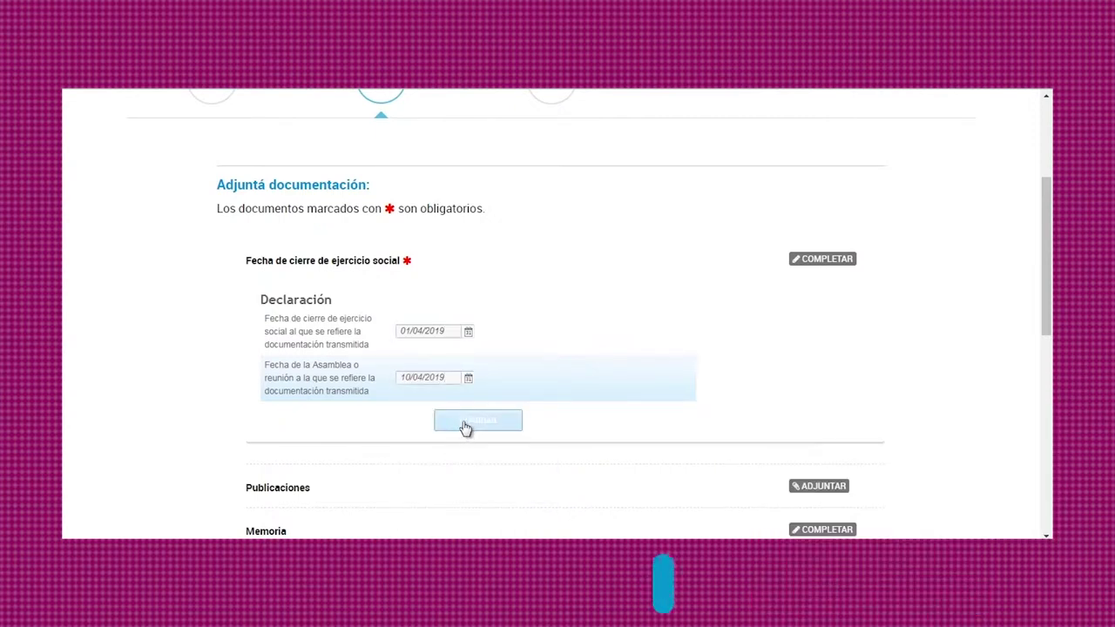
left_click(466, 430)
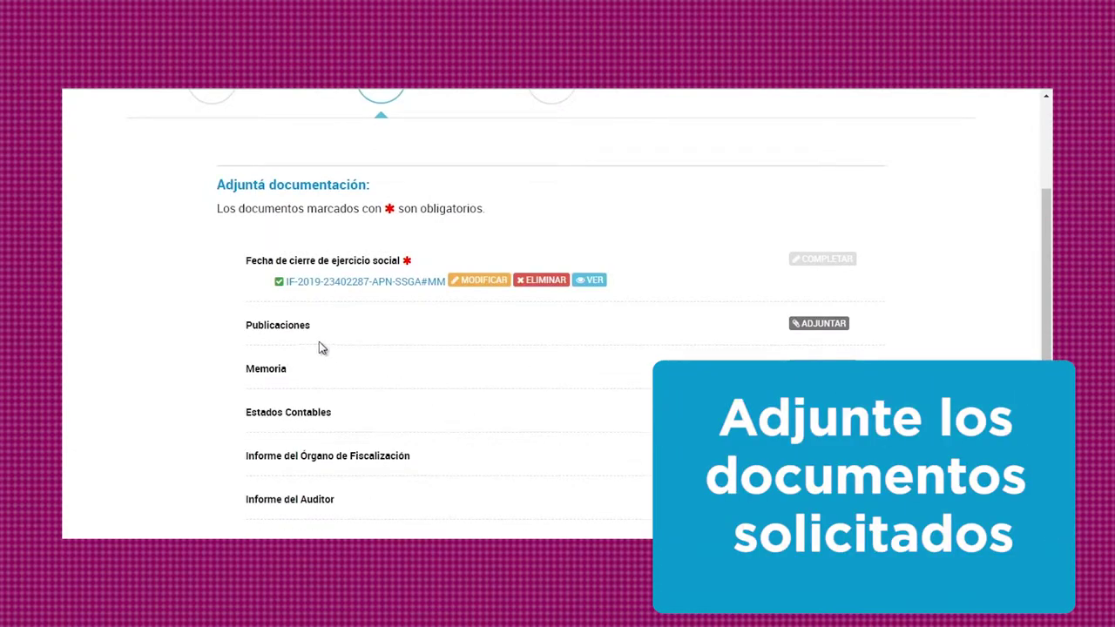
- Attach the COOPERATIVAS PDF from the computer to the Publicaciones item
left_click(819, 325)
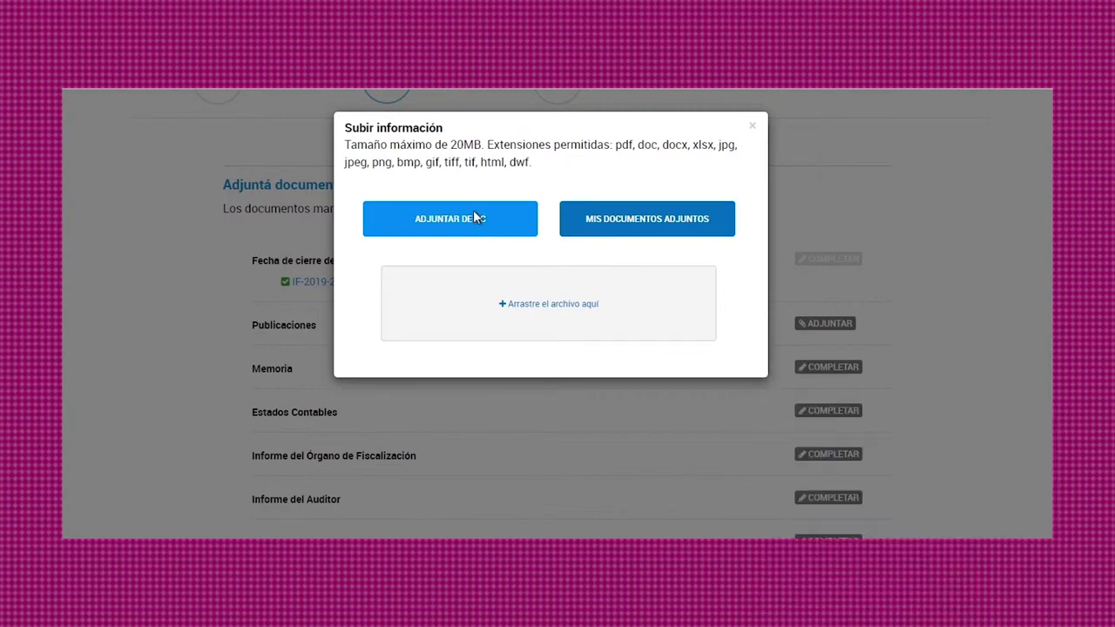
left_click(473, 210)
left_click(488, 268)
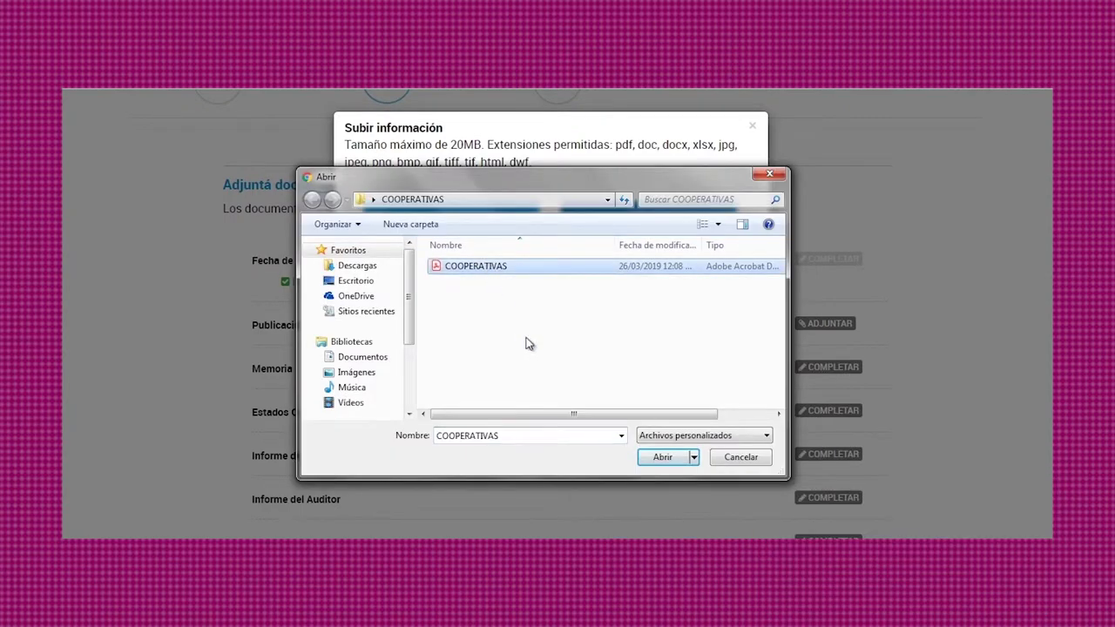
left_click(669, 459)
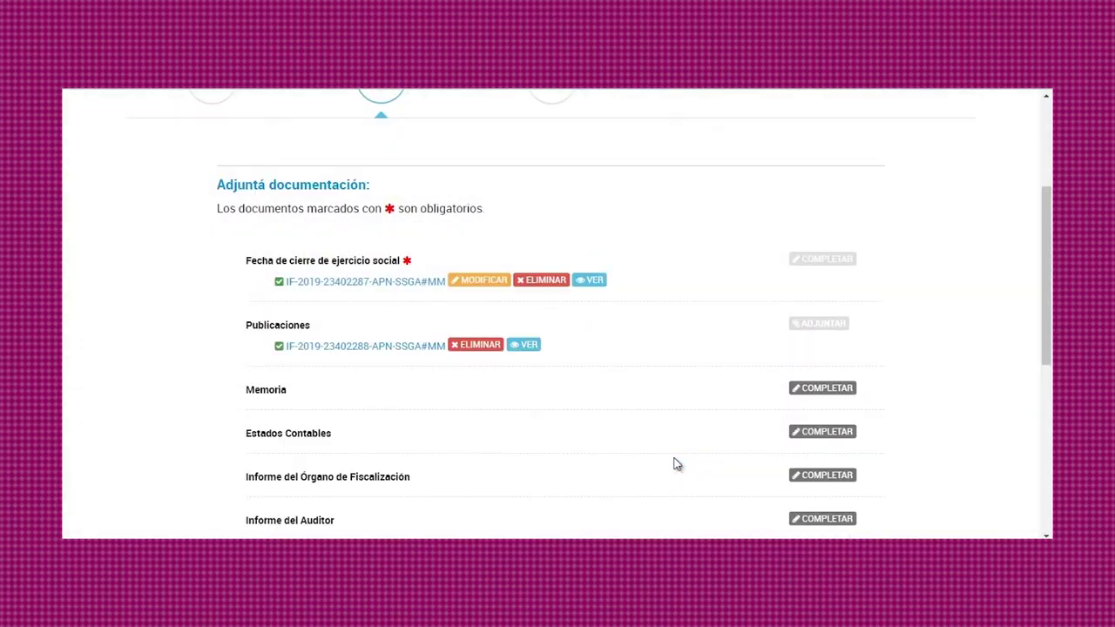
- Complete the Memoria form, answering Sí for both the Presidente's and the Secretario's signatures, and save it
left_click(814, 392)
scroll(814, 394, "down", 3)
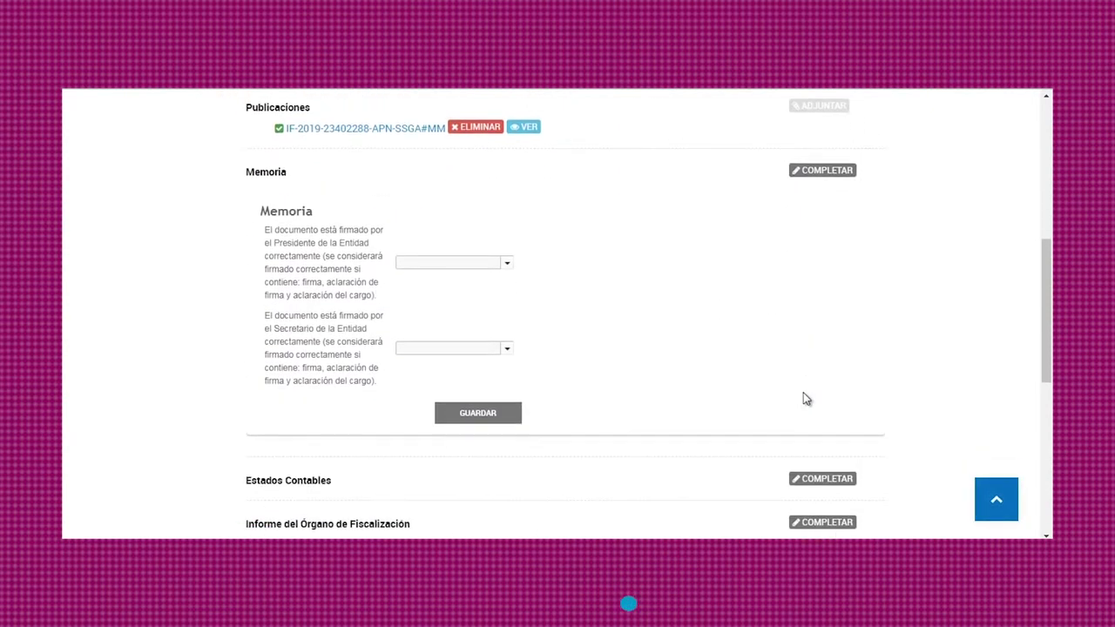
left_click(506, 272)
left_click(492, 297)
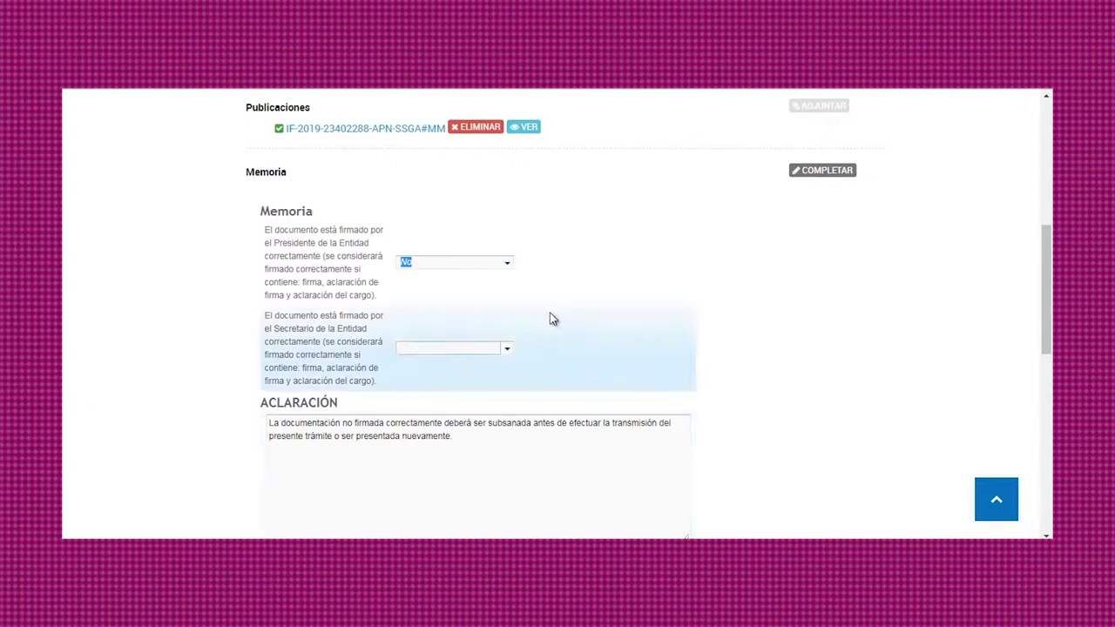
left_click(505, 269)
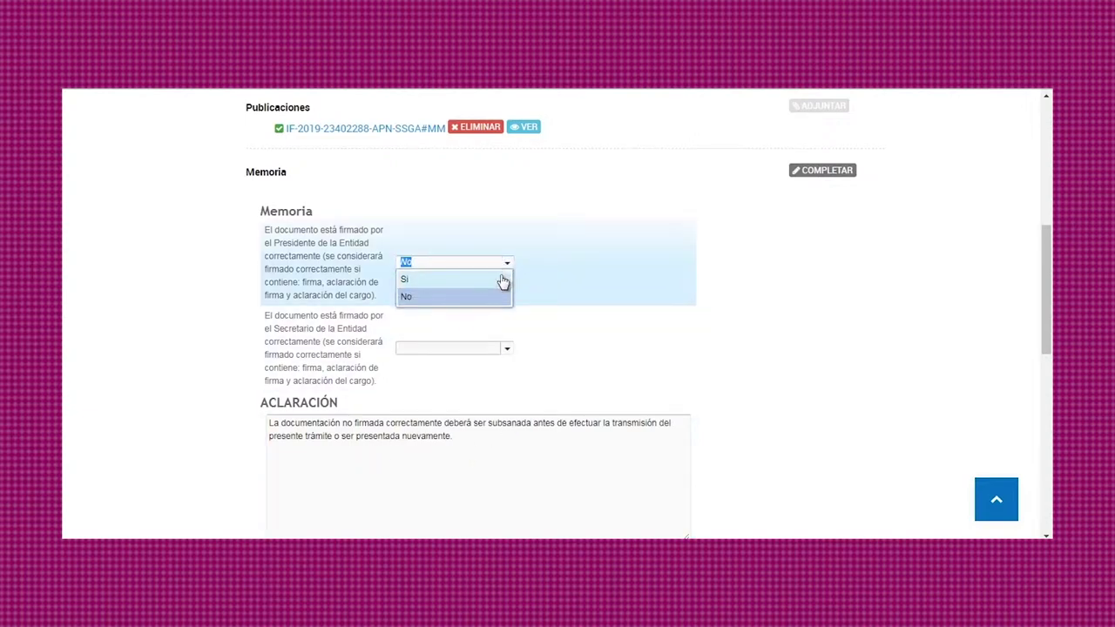
left_click(500, 281)
left_click(506, 351)
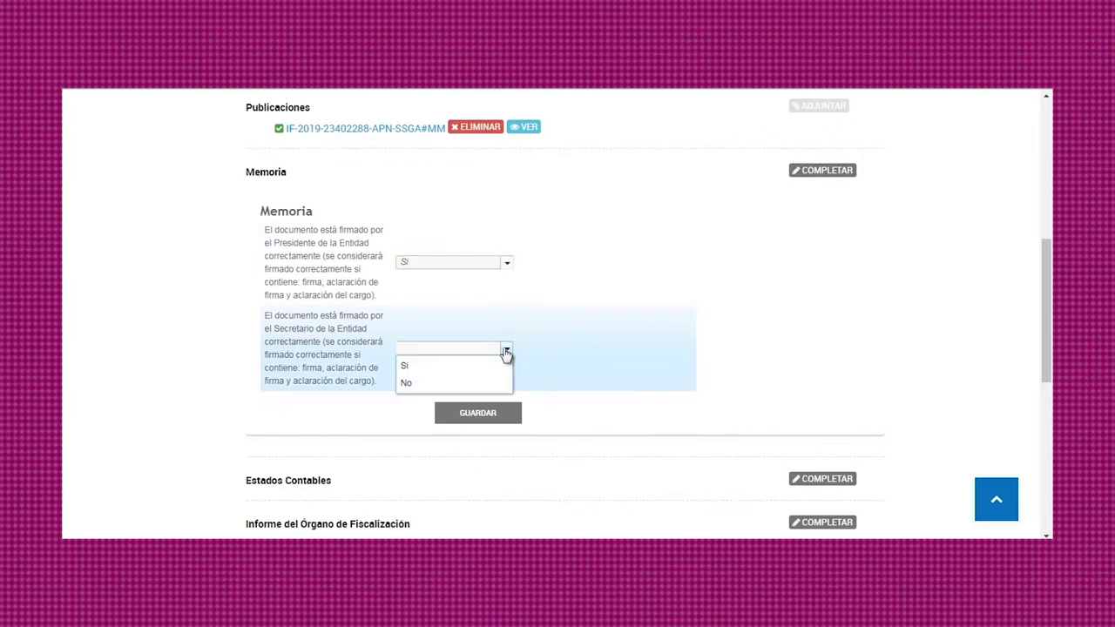
left_click(501, 364)
left_click(497, 412)
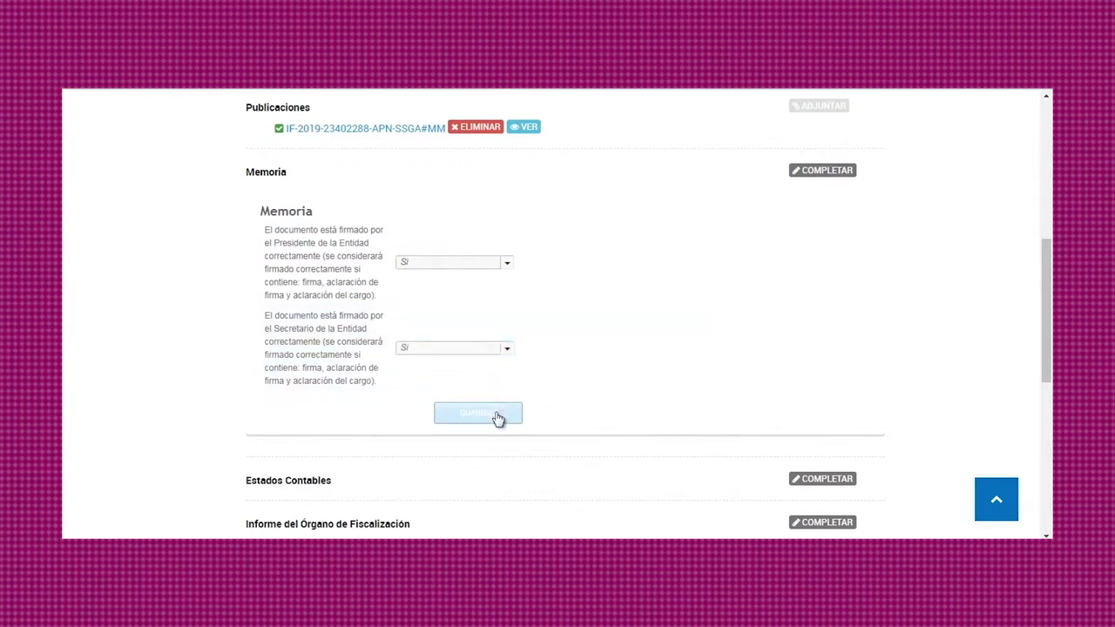
- Attach the COOPERATIVAS PDF as the supporting document for the Memoria item
scroll(607, 392, "down", 2)
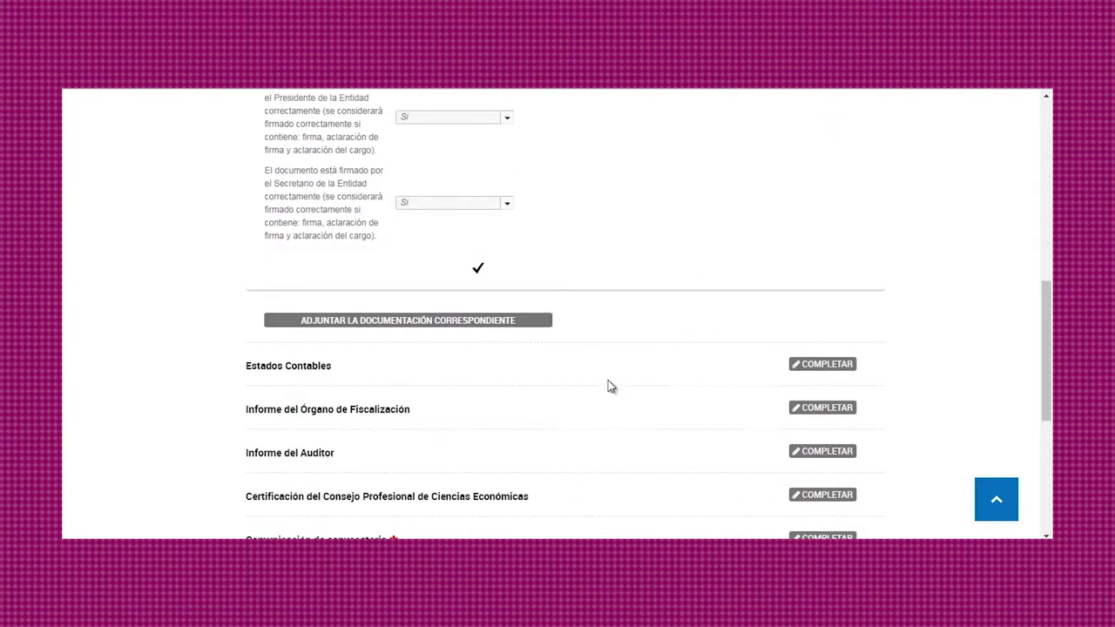
left_click(493, 322)
left_click(477, 267)
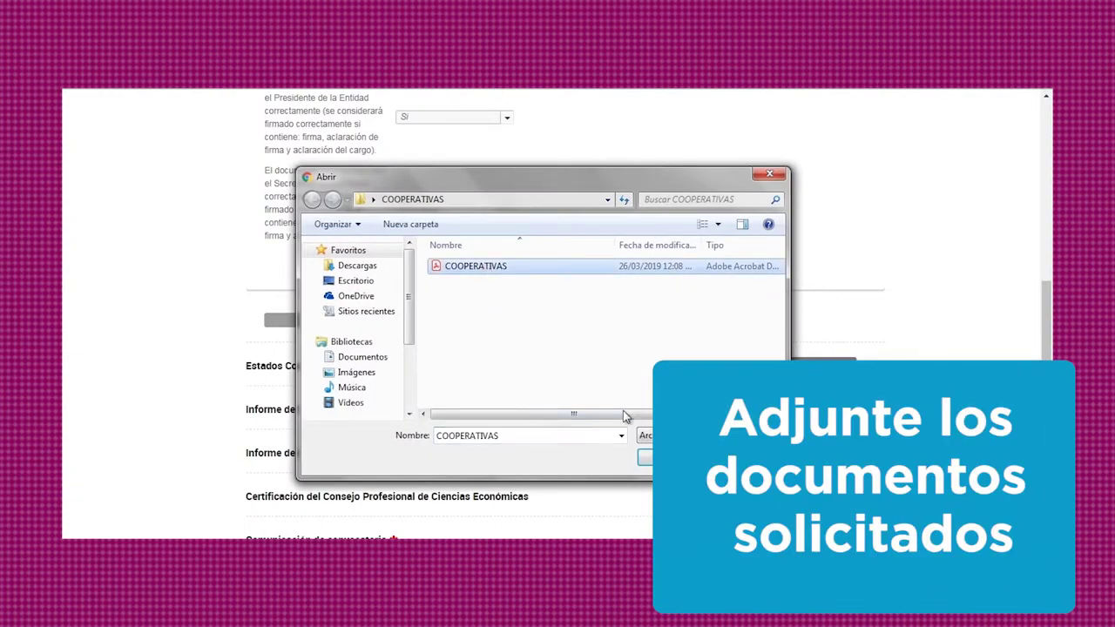
left_click(646, 458)
- In the Estados Contables form, answer Sí for the Presidente's, Secretario's and Tesorero's signatures
scroll(749, 294, "up", 2)
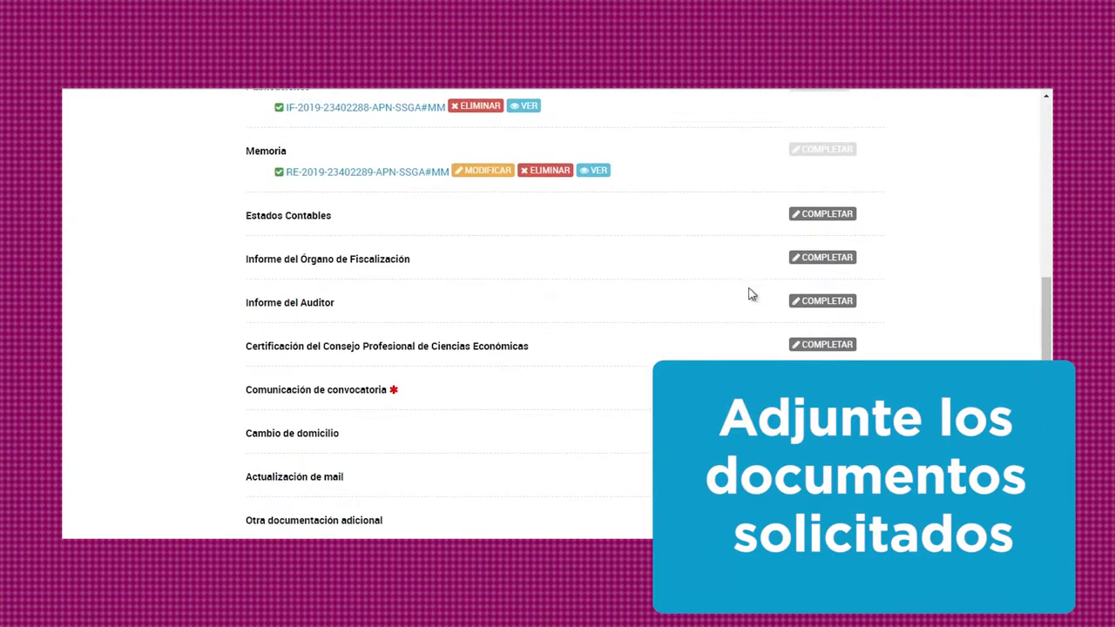
left_click(811, 218)
scroll(754, 274, "down", 2)
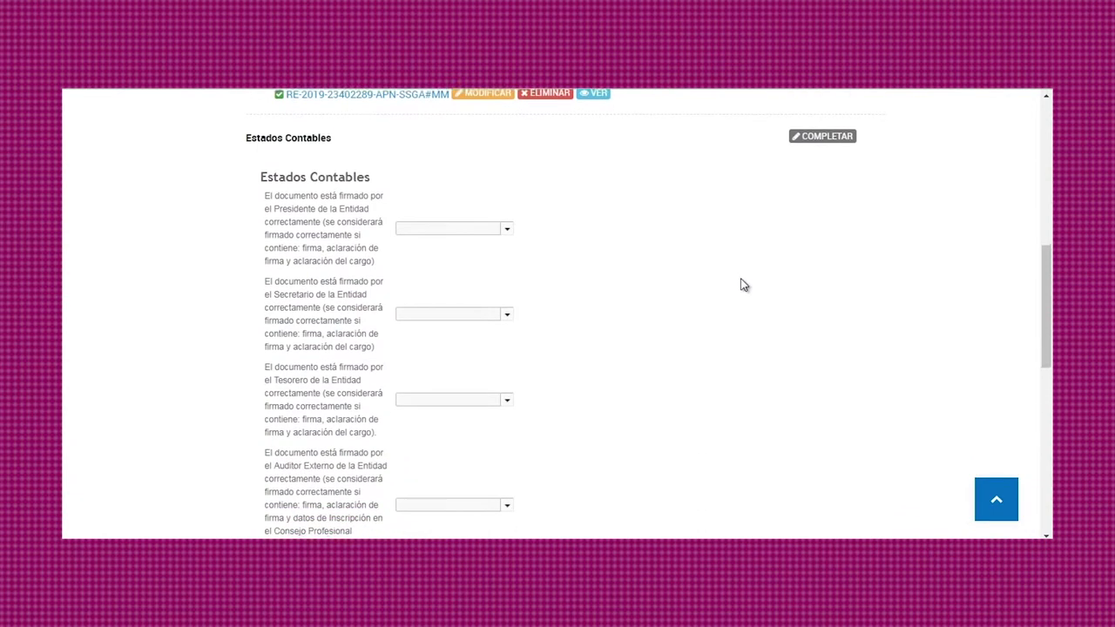
left_click(506, 163)
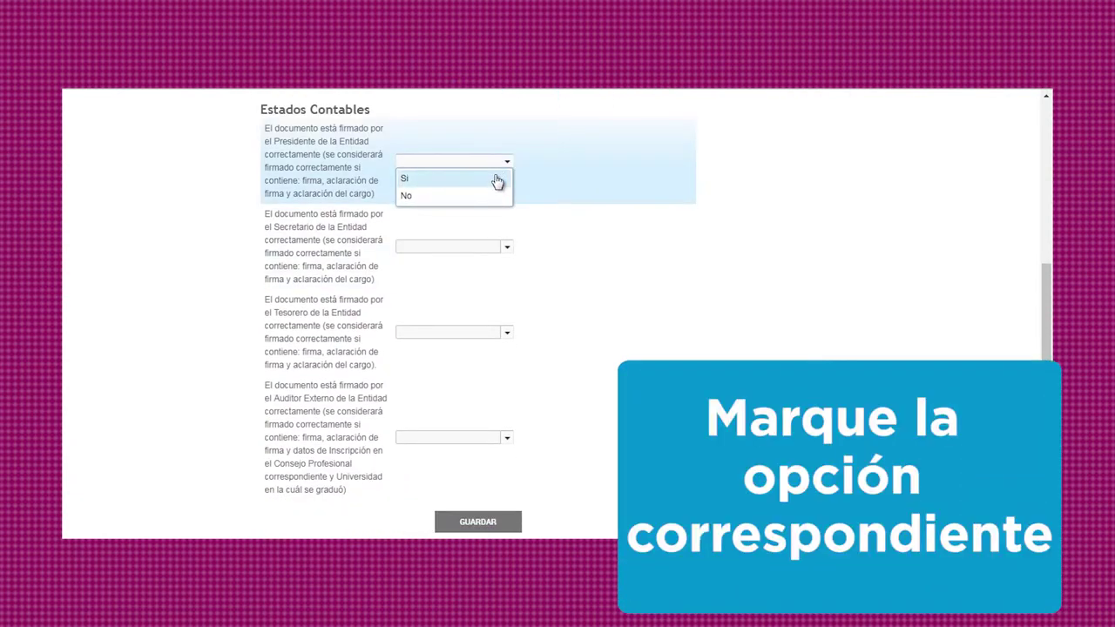
left_click(496, 181)
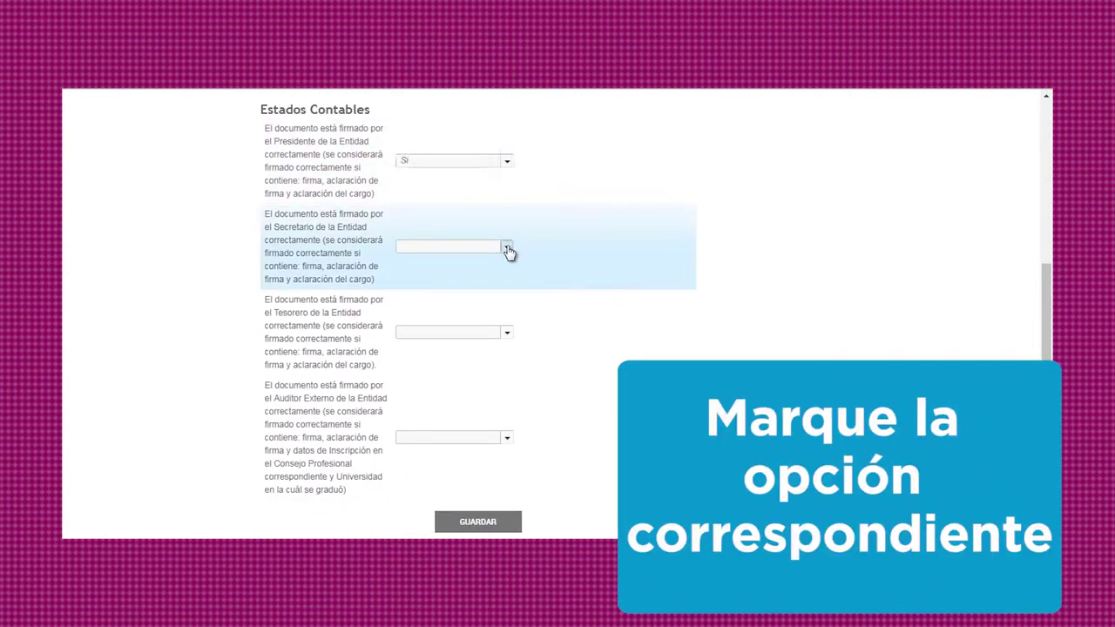
left_click(507, 247)
left_click(493, 265)
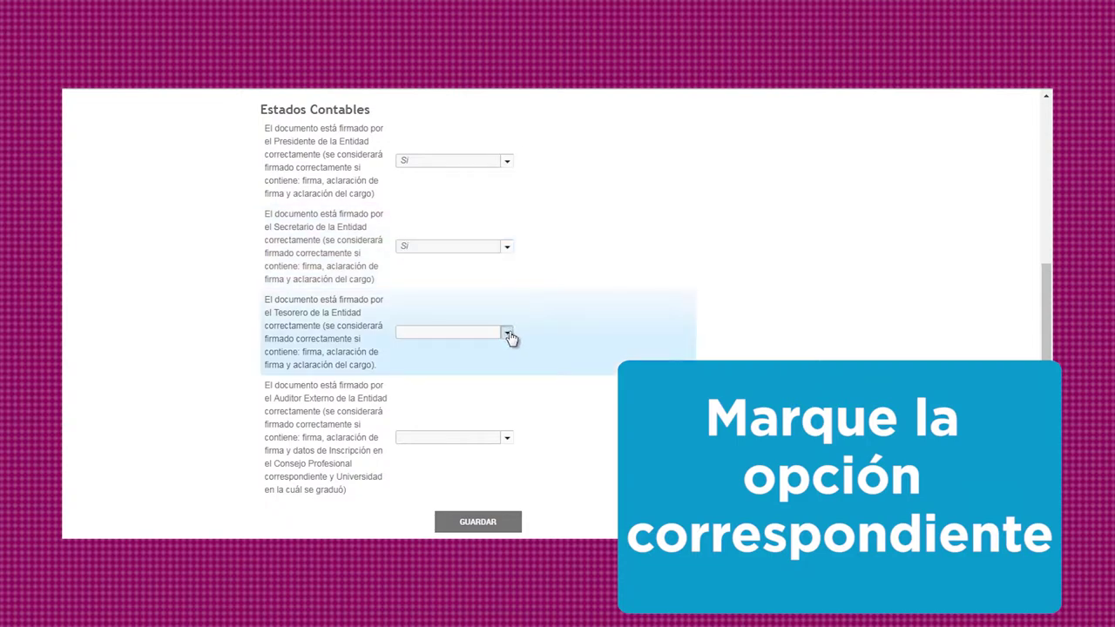
left_click(508, 333)
left_click(502, 349)
- Answer Sí for the Auditor Externo's signature on the Estados Contables and save the form
left_click(504, 439)
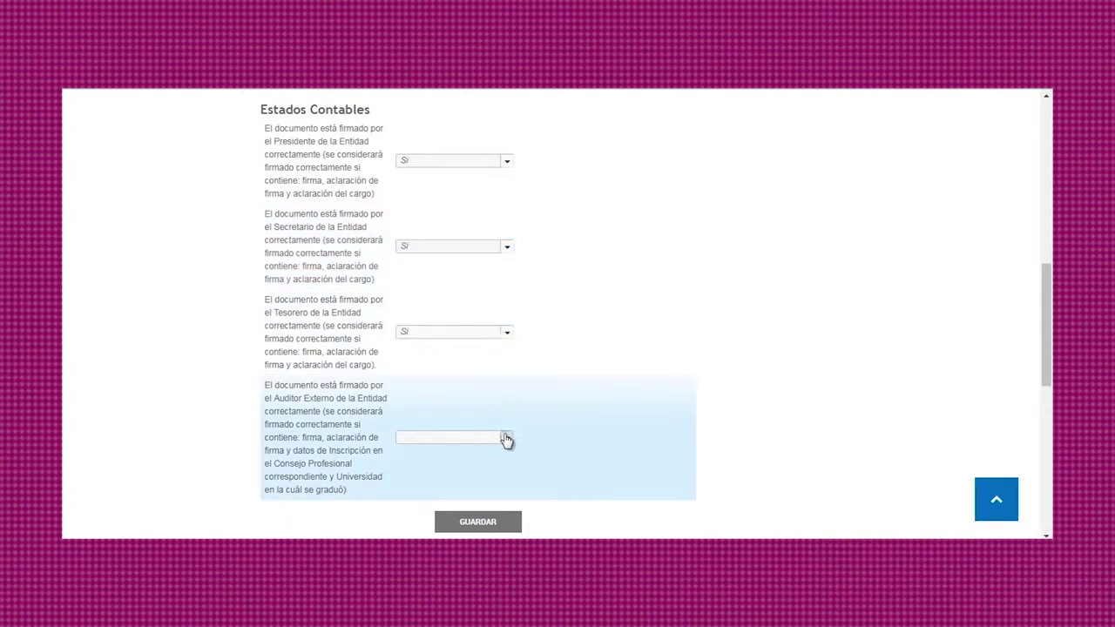
left_click(473, 471)
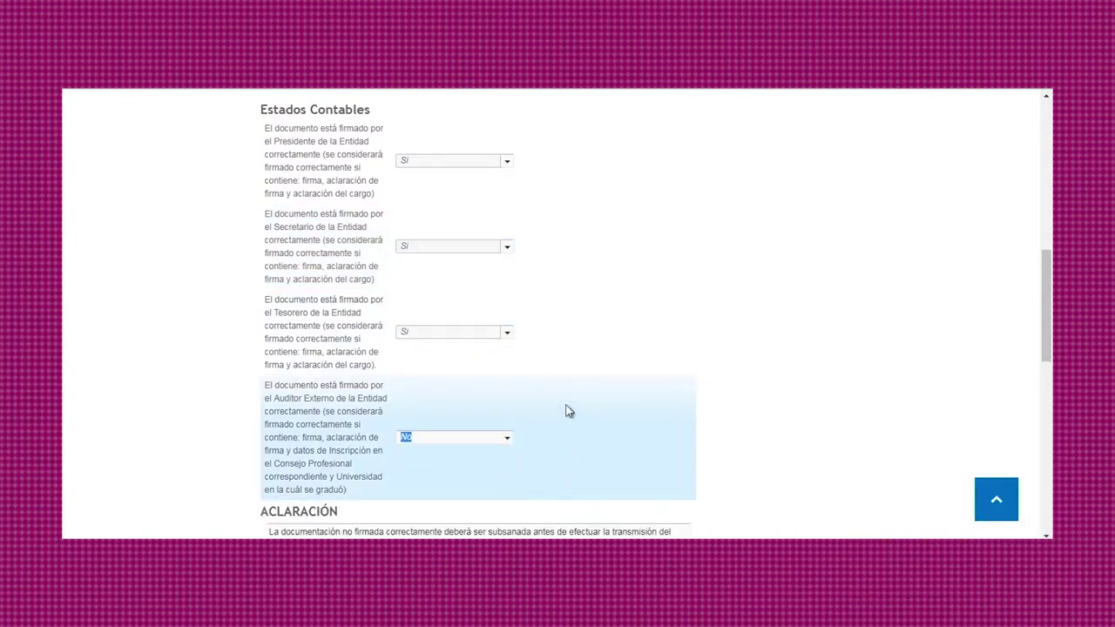
scroll(567, 411, "down", 1)
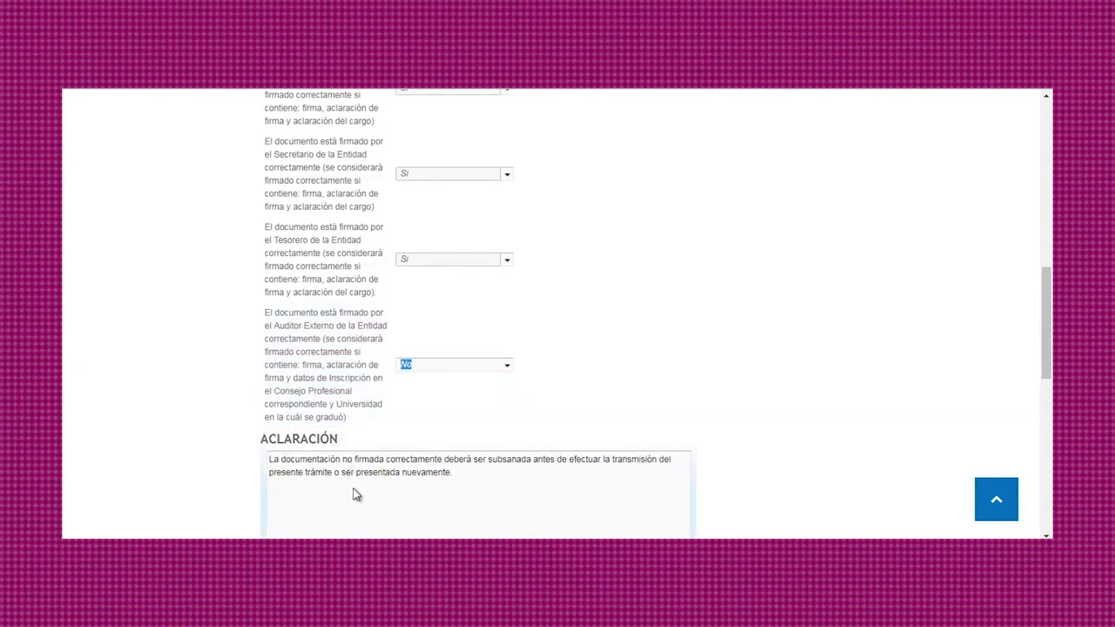
left_click(506, 365)
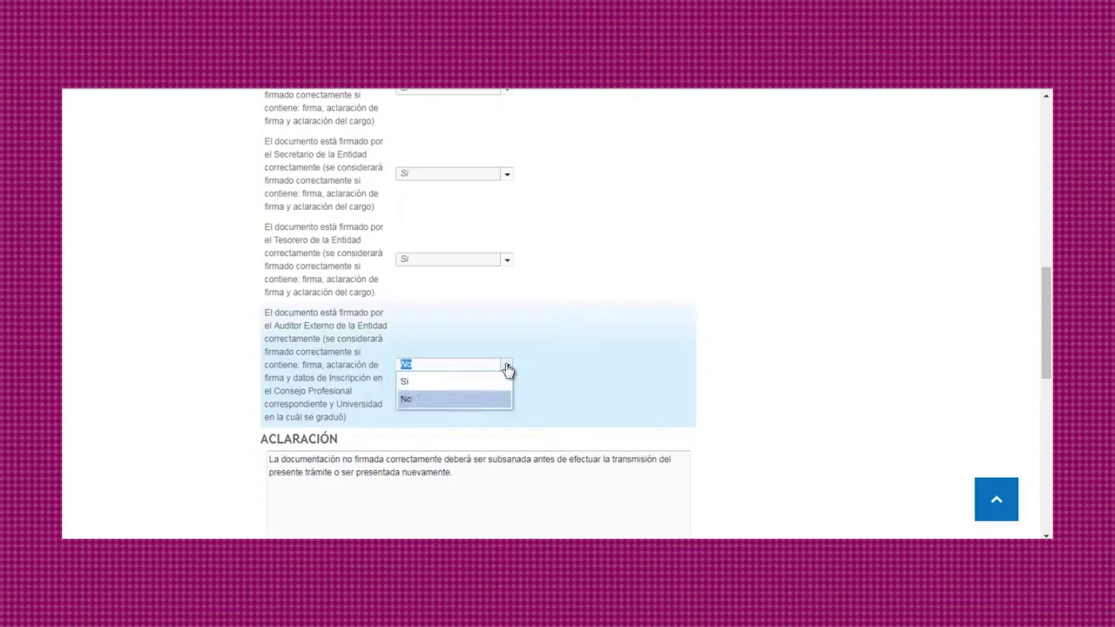
left_click(498, 383)
left_click(486, 453)
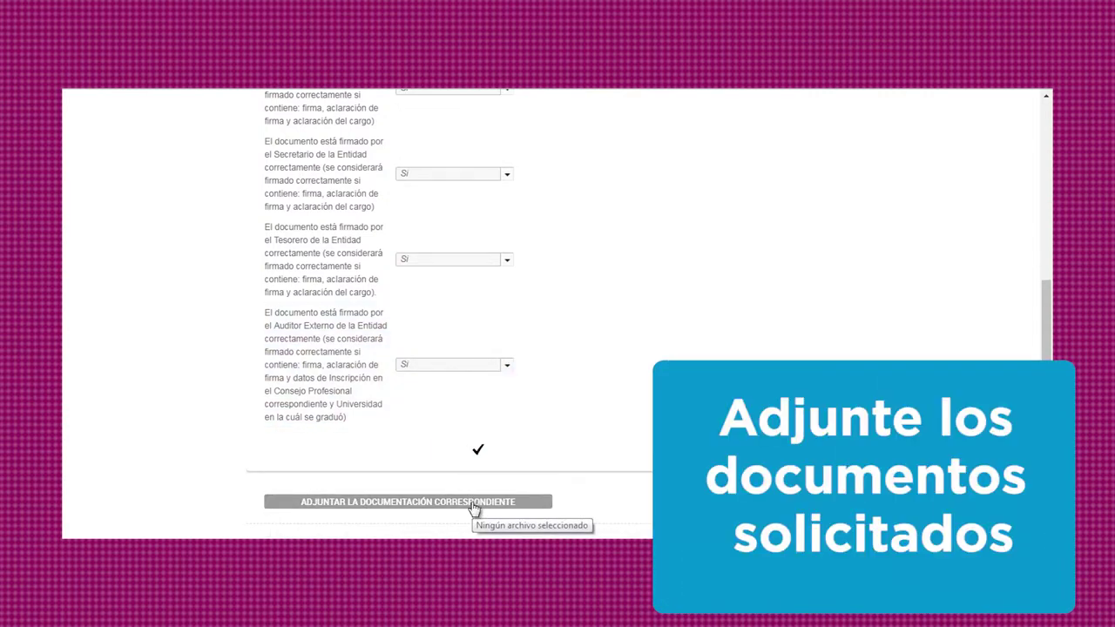
- Attach the COOPERATIVAS PDF as the supporting document for the Estados Contables item
left_click(472, 508)
left_click(497, 264)
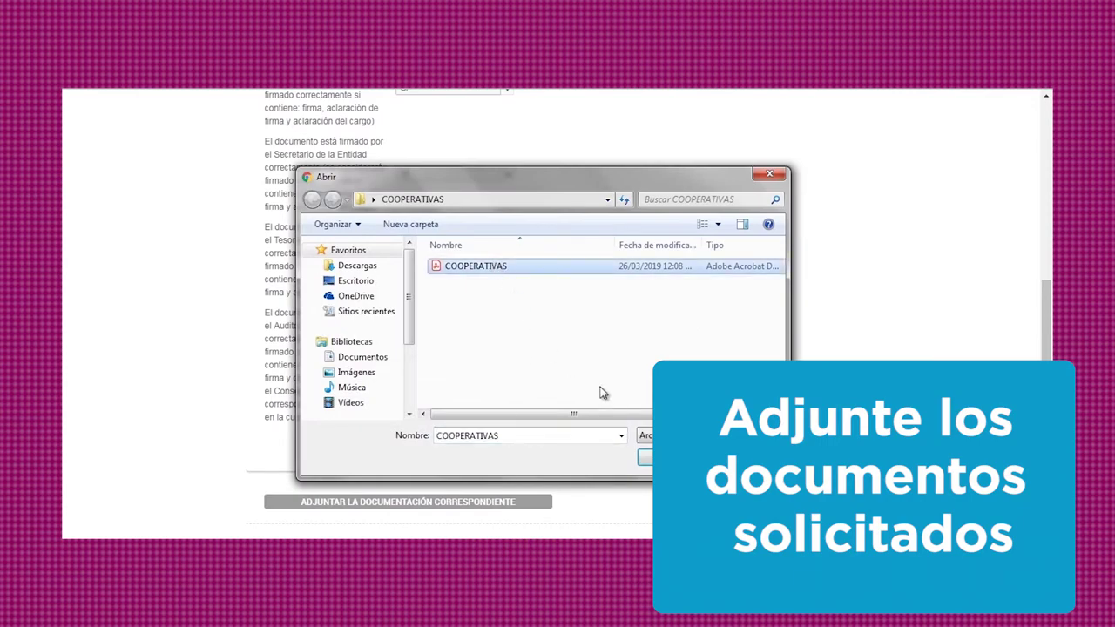
left_click(664, 460)
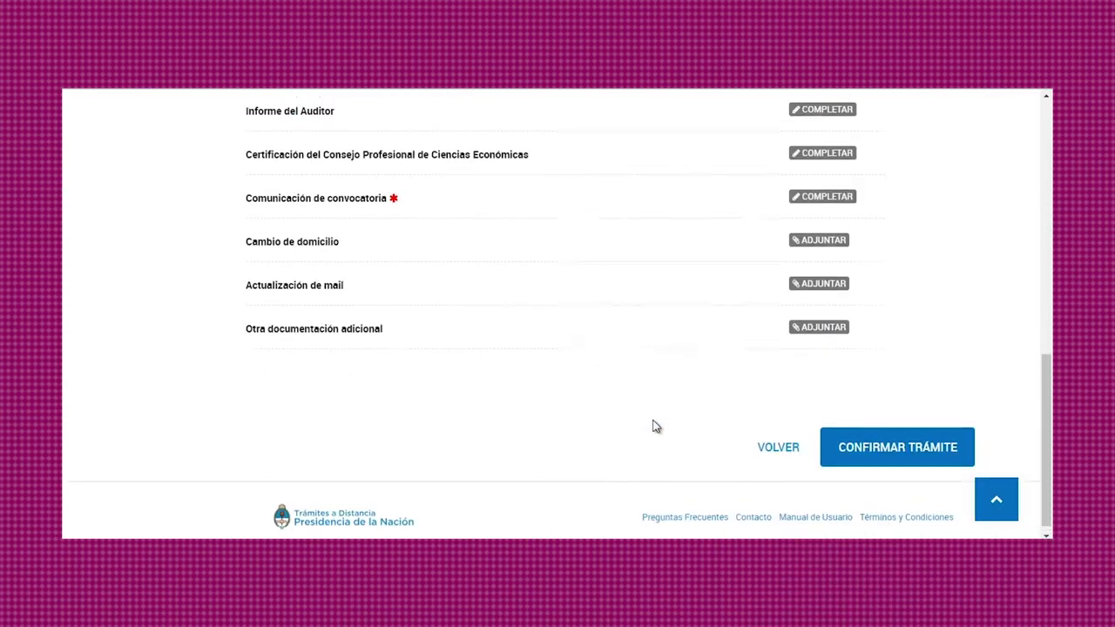
- Complete the Informe del Órgano de Fiscalización form, answering Sí for the Síndico's signature, and save it
scroll(655, 426, "up", 2)
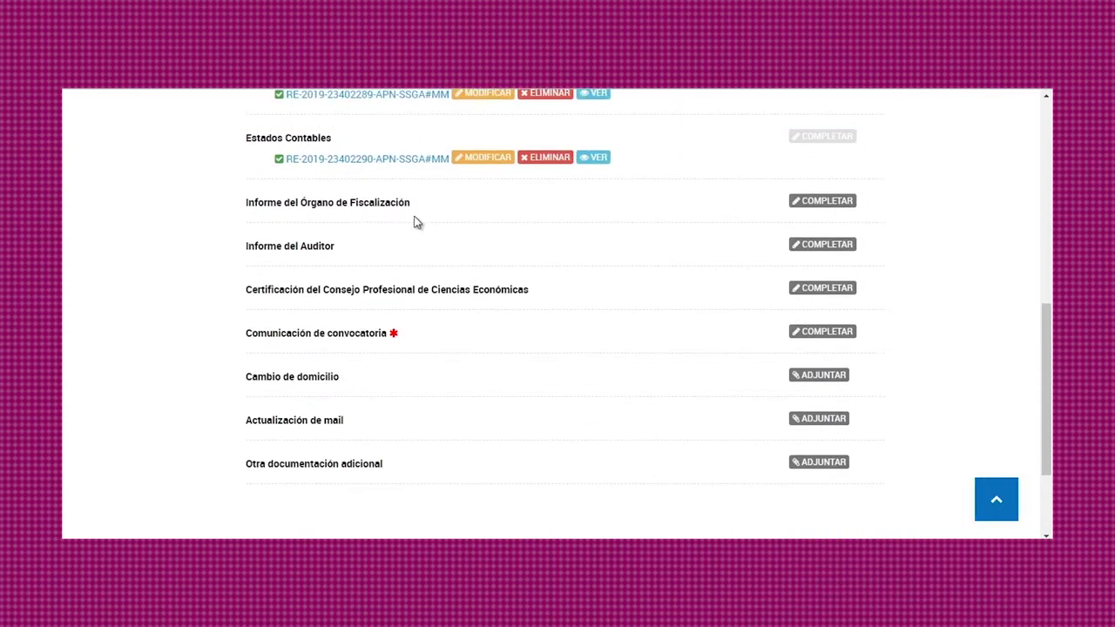
left_click(817, 204)
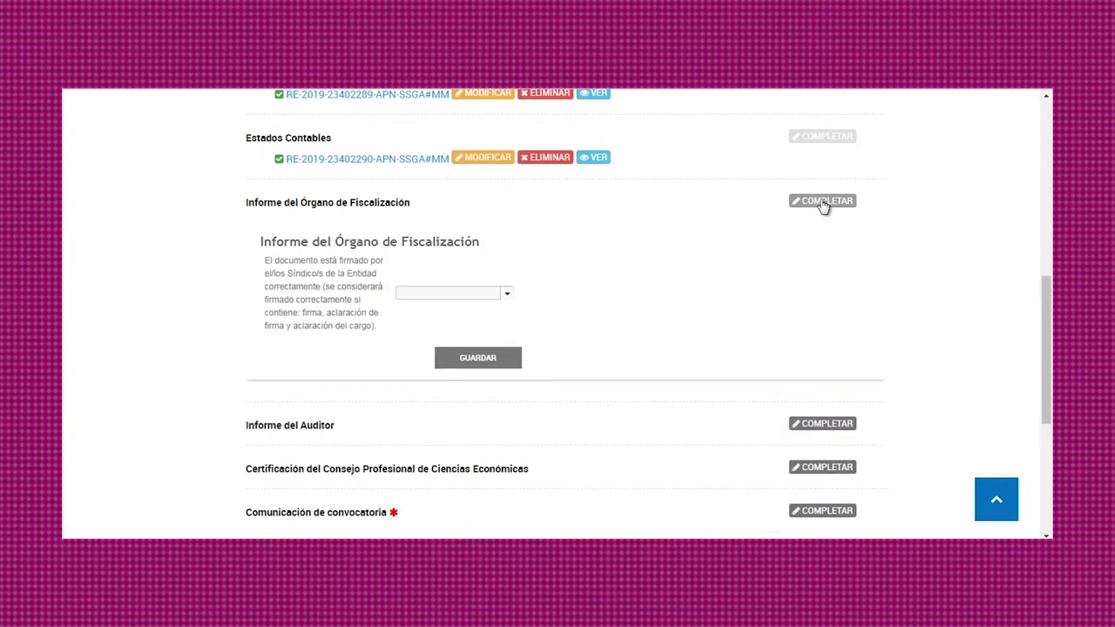
left_click(507, 296)
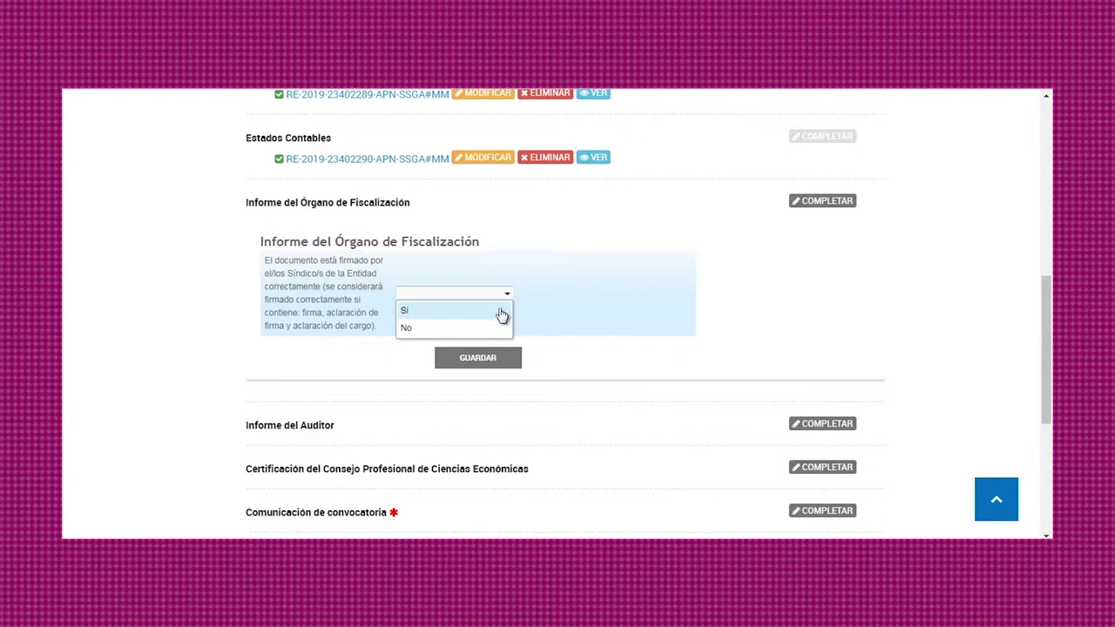
left_click(499, 329)
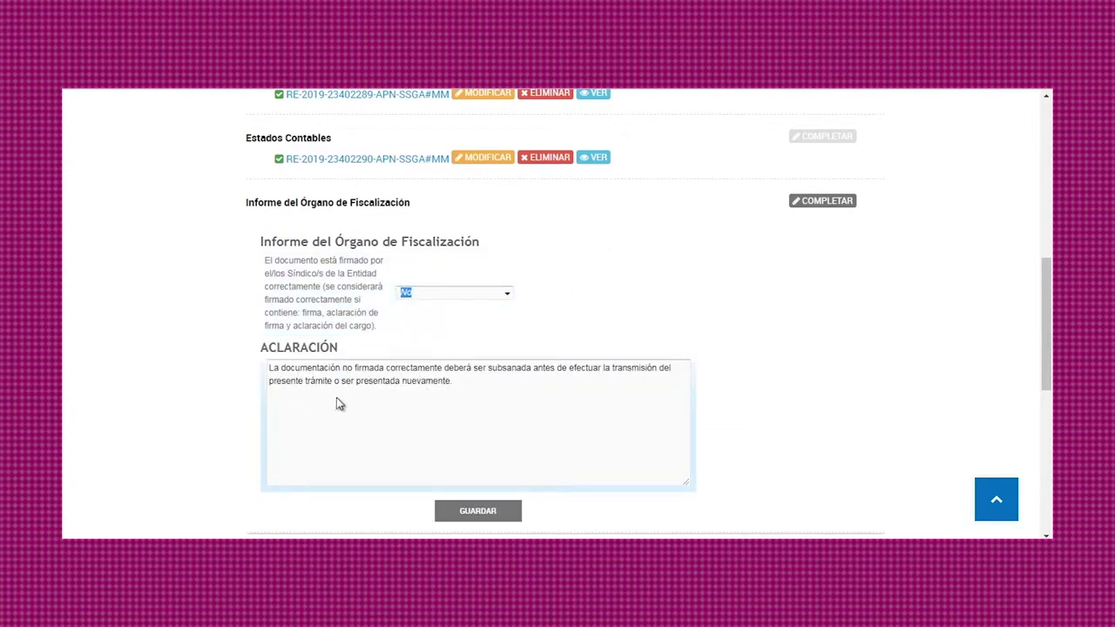
left_click(509, 298)
left_click(499, 311)
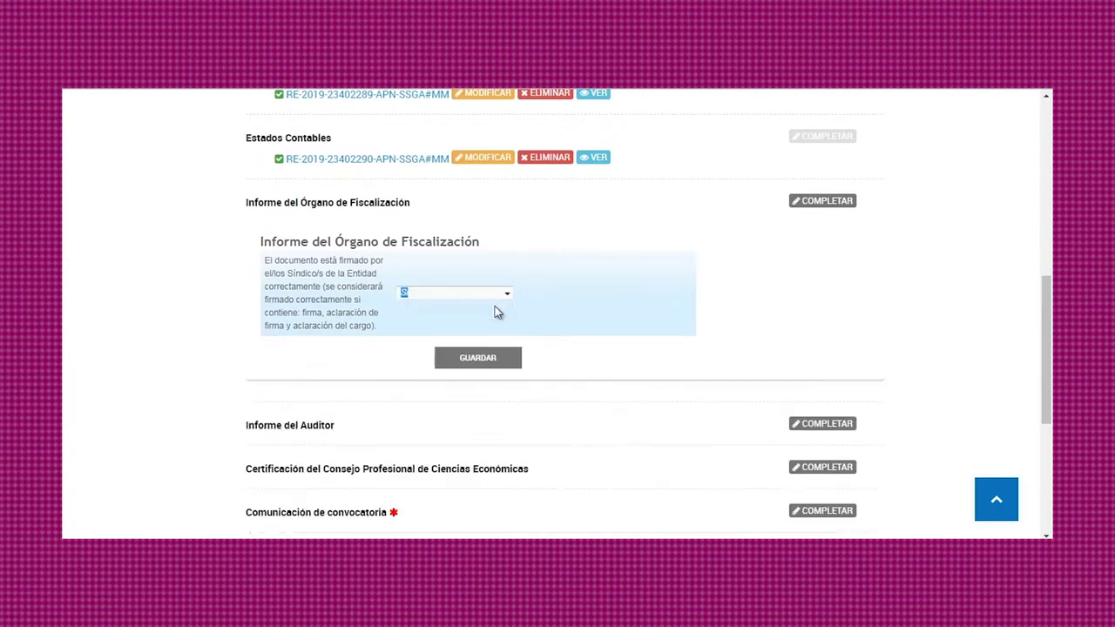
left_click(484, 359)
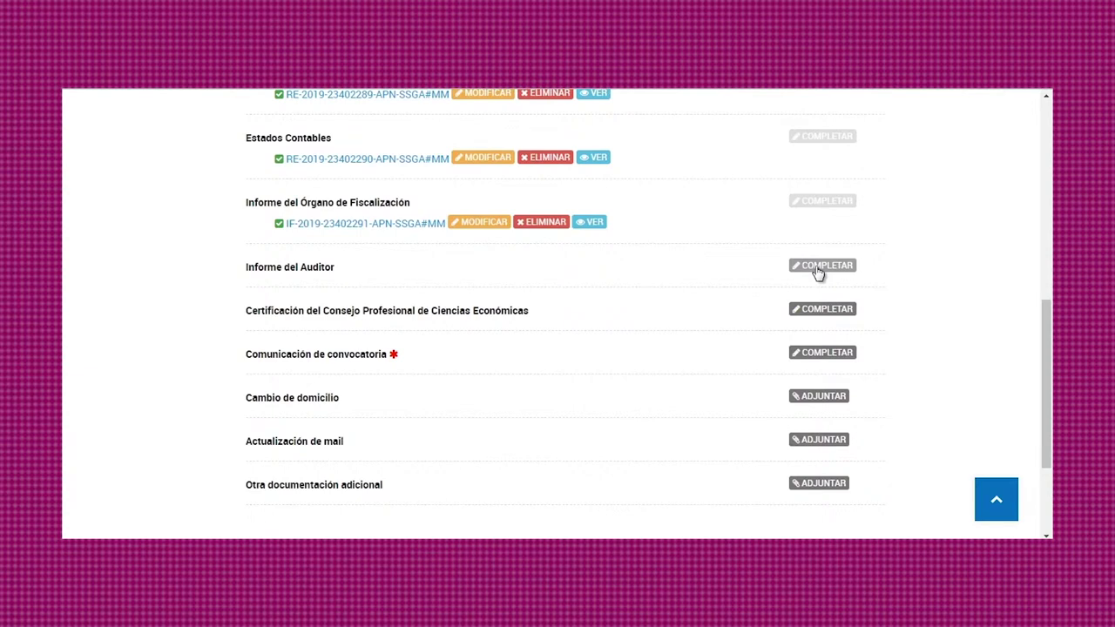
- In the Informe del Auditor form, set the opinion to Favorable sin salvedades and Resolución 221/10 compliance to Cumplimenta, and save it
left_click(818, 270)
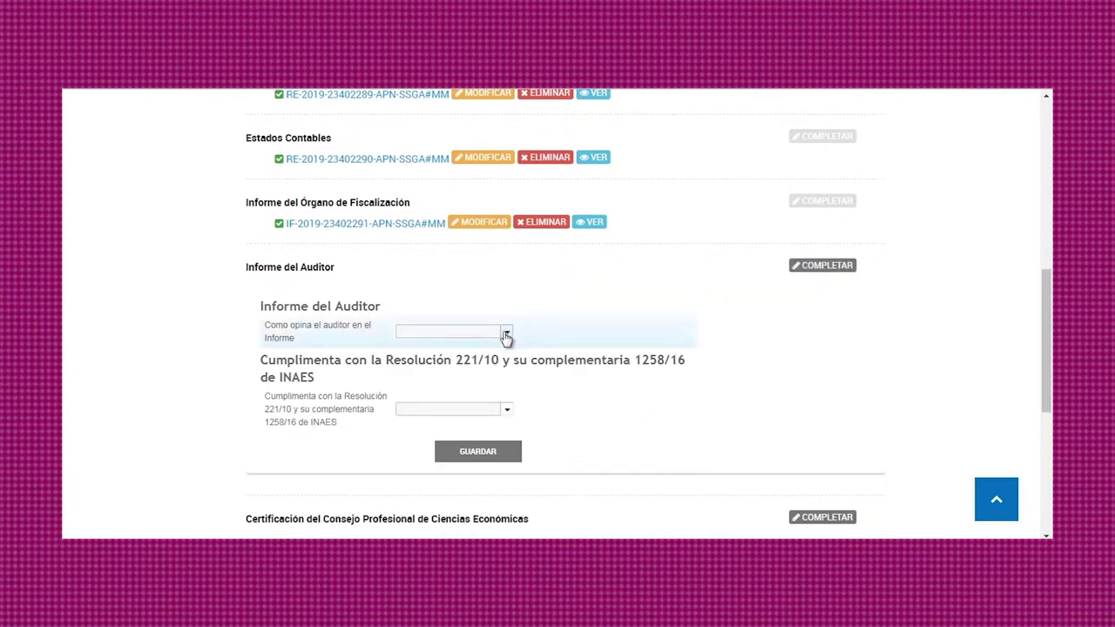
left_click(507, 334)
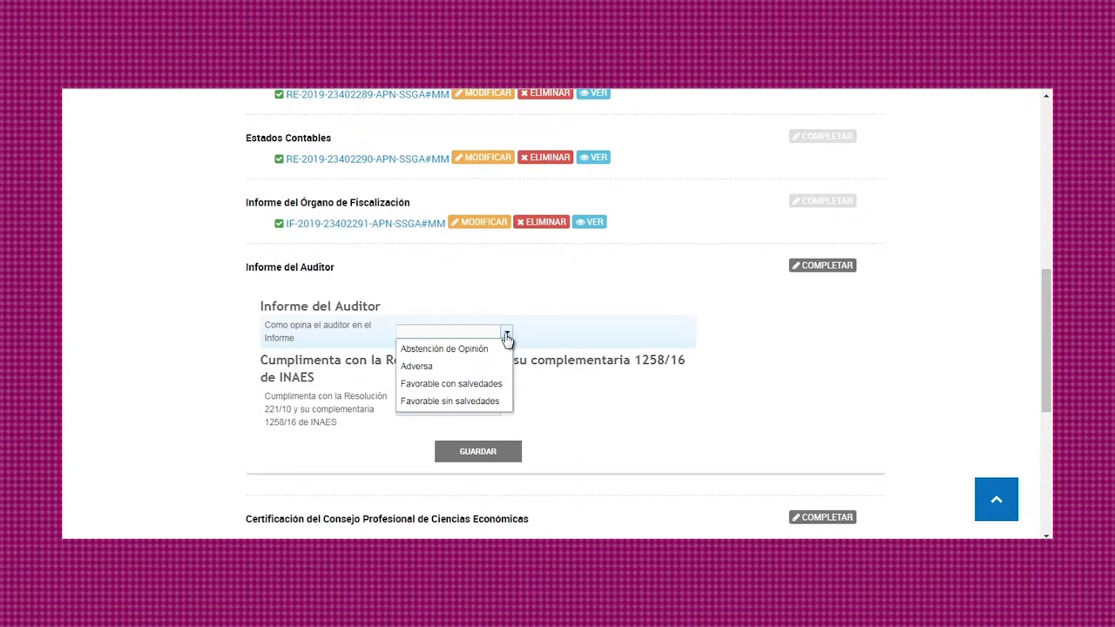
left_click(501, 403)
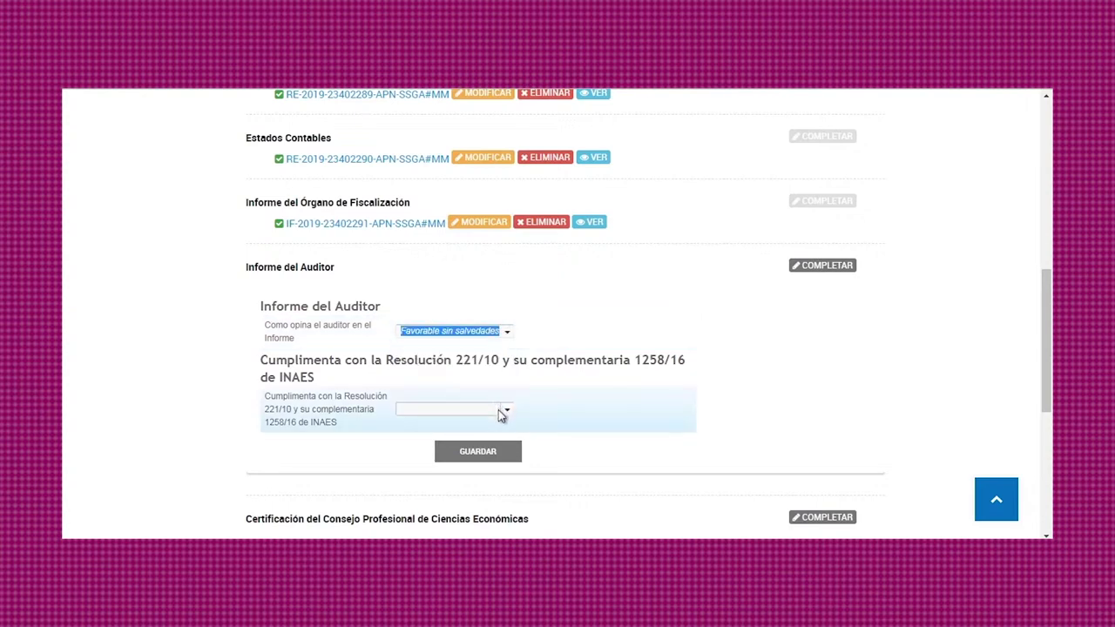
left_click(507, 412)
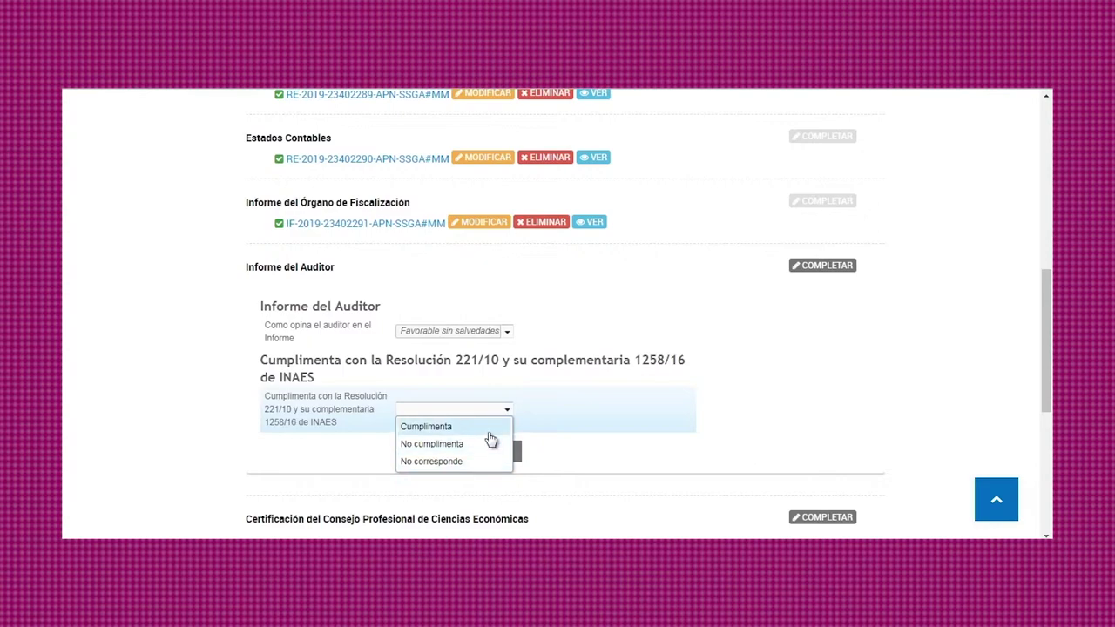
left_click(490, 432)
left_click(493, 452)
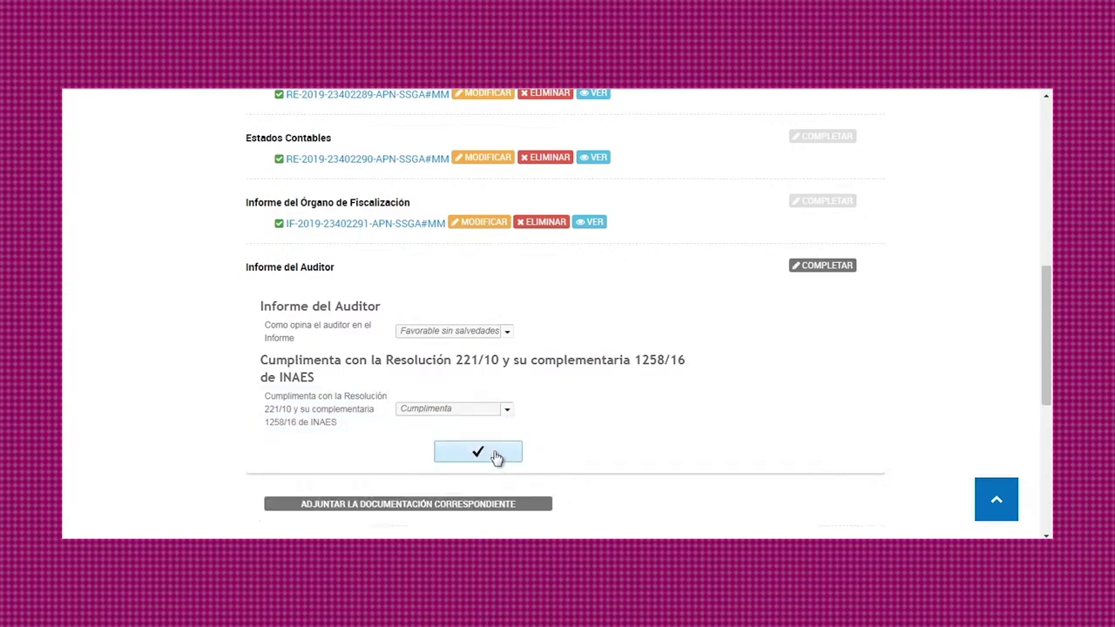
- Attach the COOPERATIVAS PDF as the supporting document for the Informe del Auditor item
scroll(612, 418, "down", 2)
left_click(511, 366)
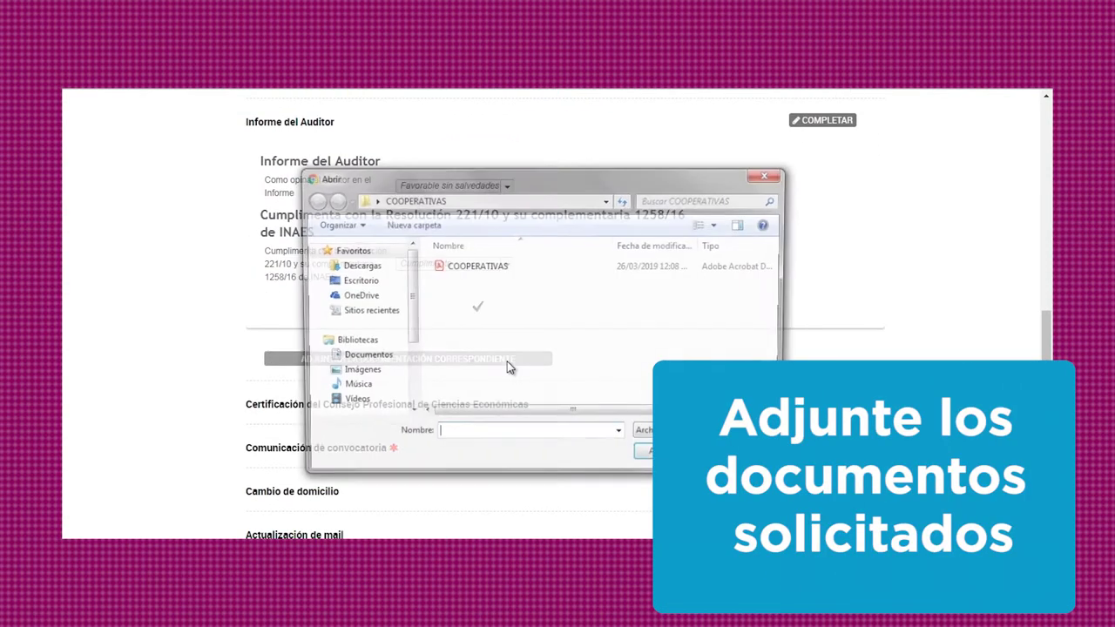
left_click(481, 268)
left_click(646, 457)
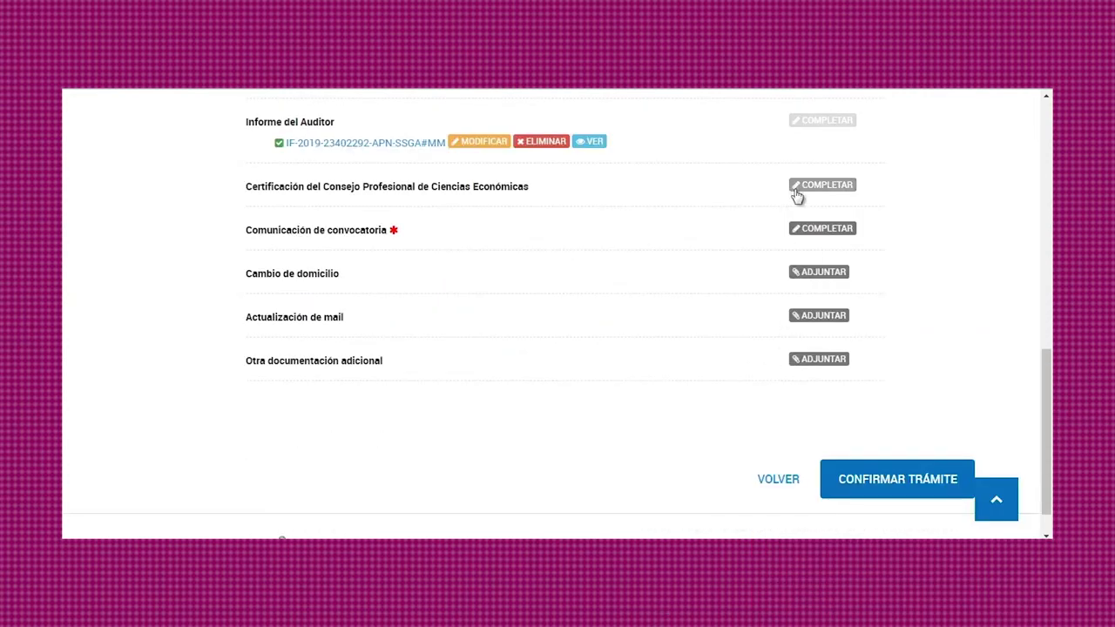
- In the Certificación del Consejo Profesional de Ciencias Económicas form, answer Sí for the certified Auditor signature and save it
left_click(805, 190)
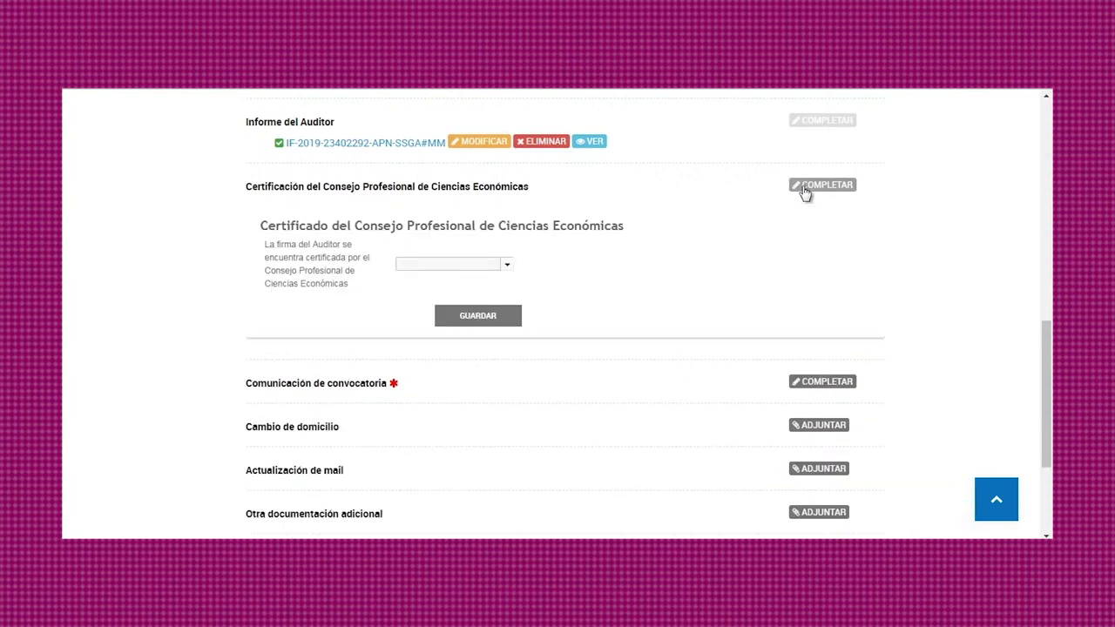
left_click(506, 267)
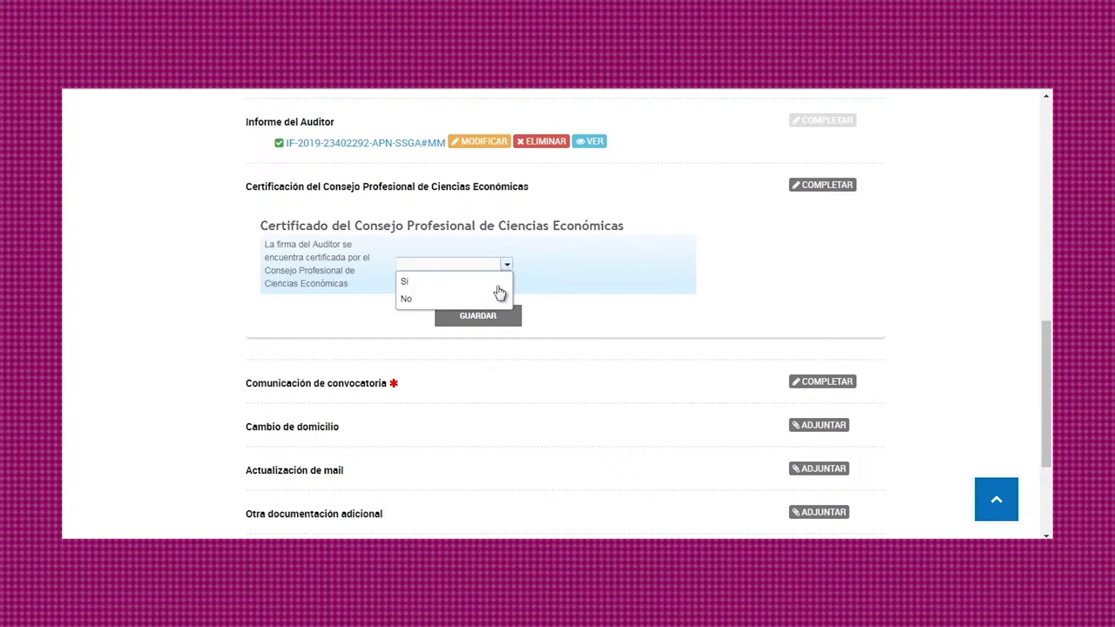
left_click(498, 301)
left_click(405, 361)
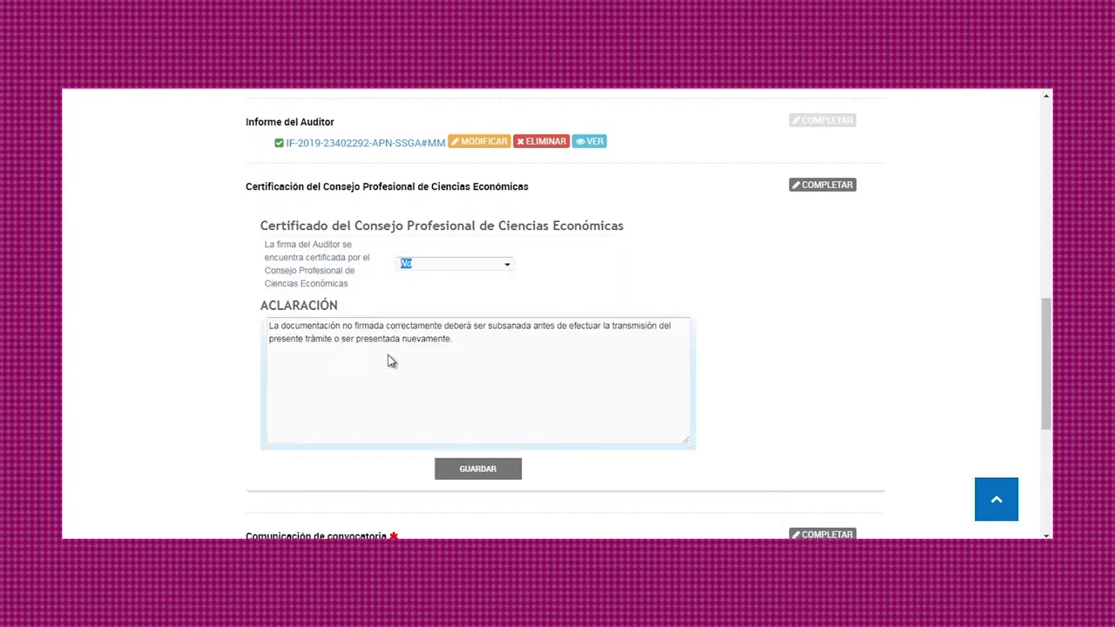
left_click(507, 266)
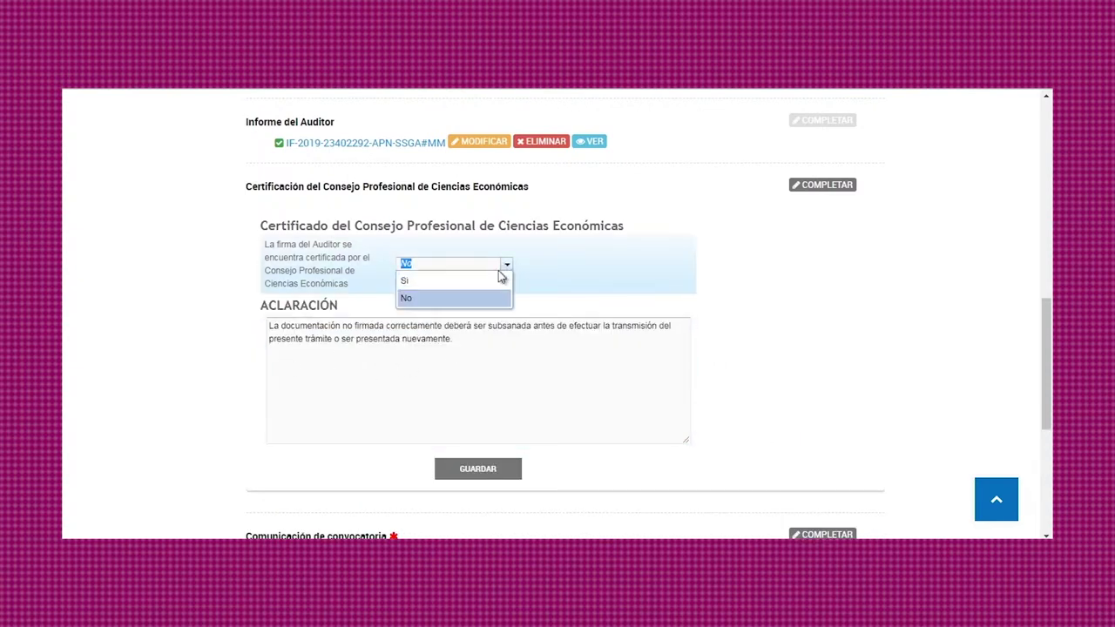
left_click(495, 281)
left_click(485, 317)
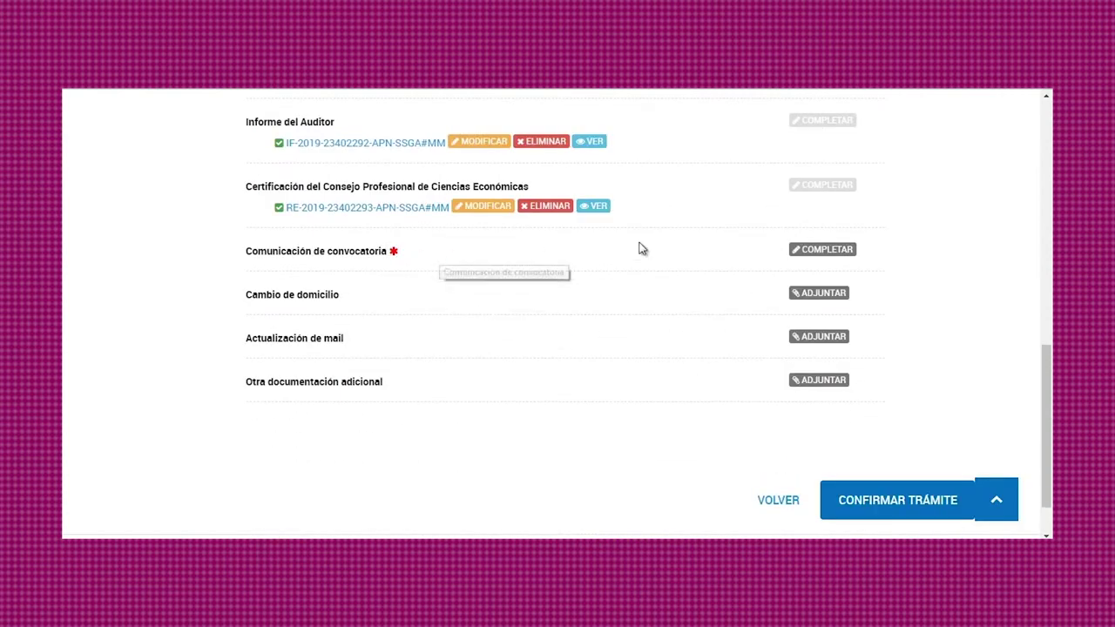
- In the Comunicación de convocatoria form, set the Asamblea date to 26/04/2019 and the publication date to 10/04/2019
left_click(798, 251)
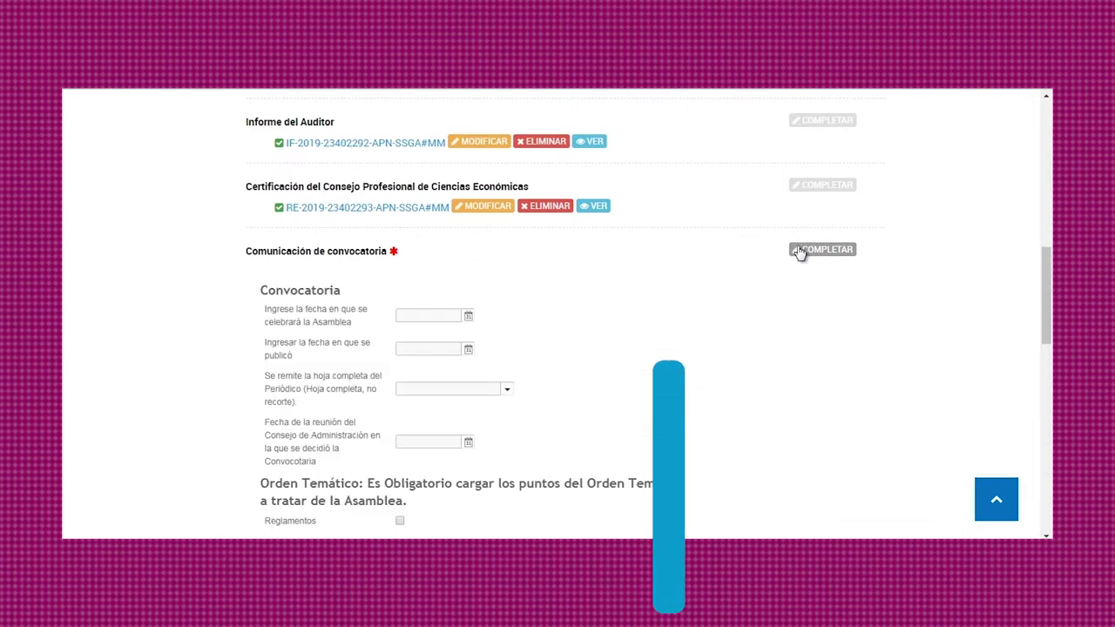
left_click(468, 317)
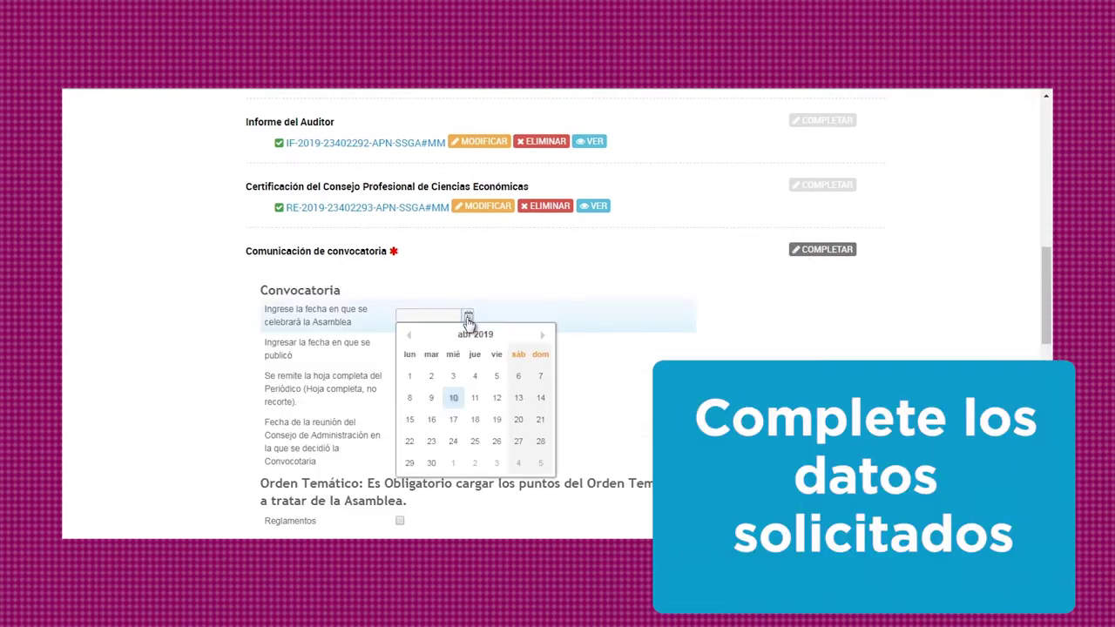
left_click(496, 440)
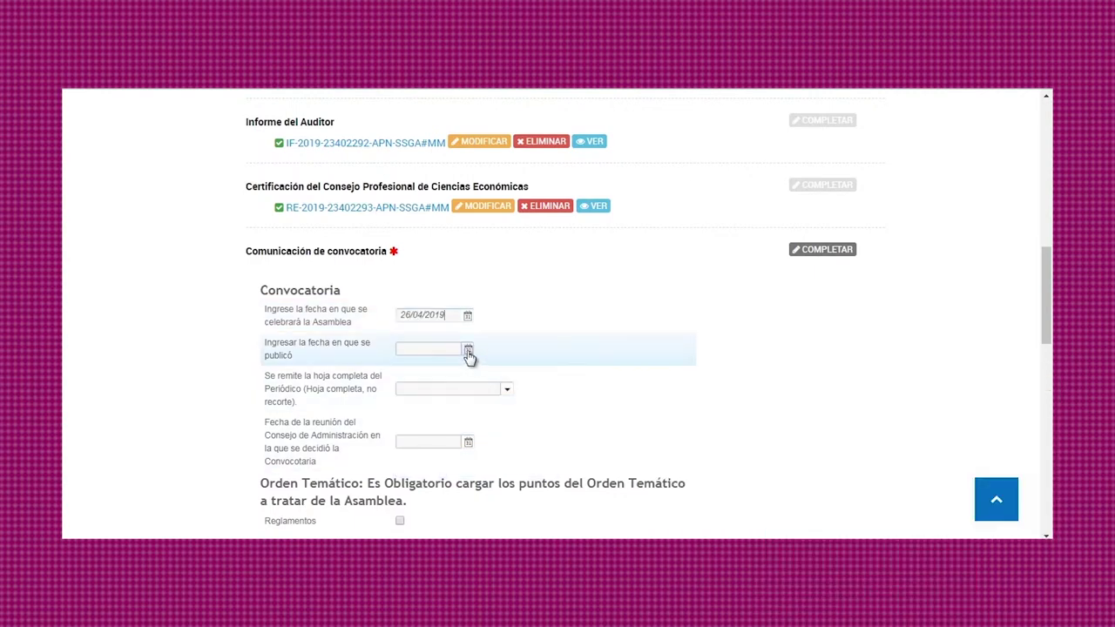
left_click(468, 351)
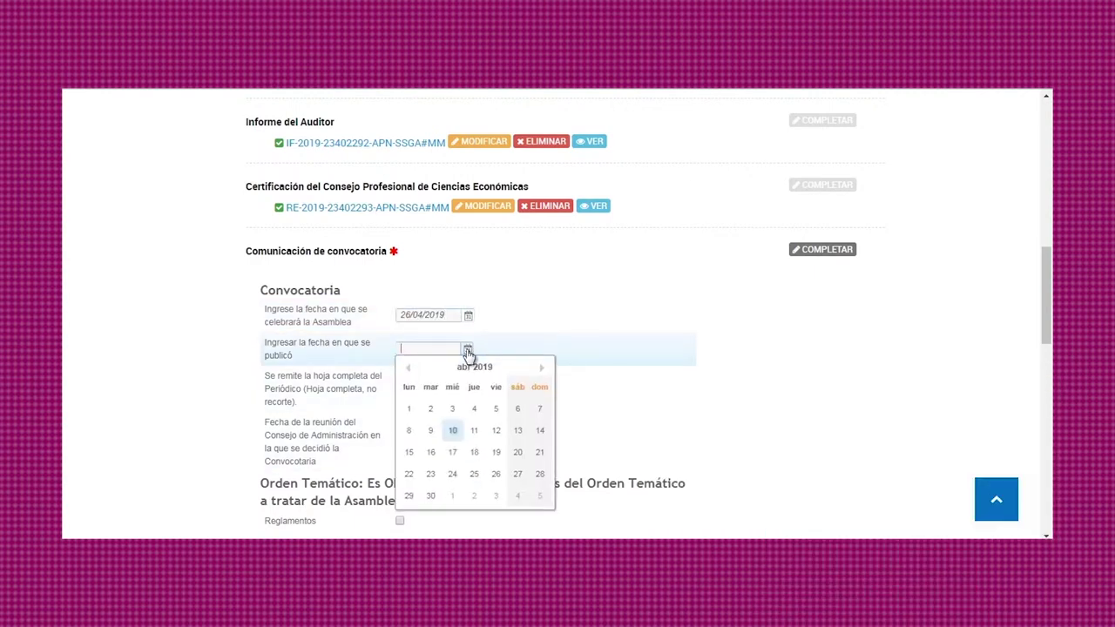
left_click(452, 433)
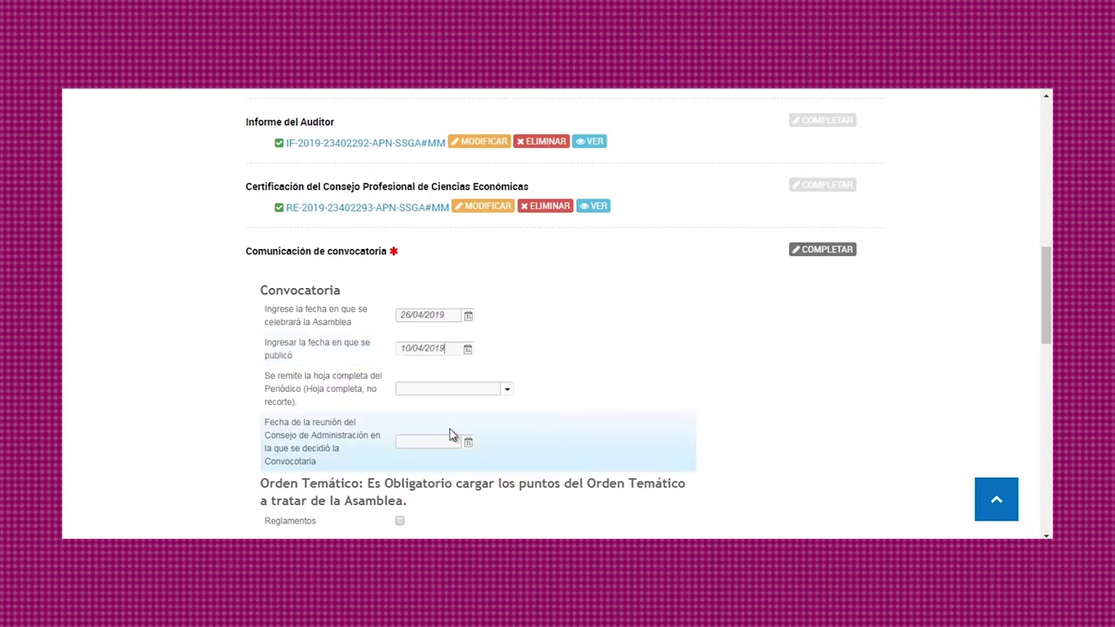
- Answer Sí for sending the complete newspaper page and set the Consejo de Administración meeting date to 02/04/2019
left_click(507, 392)
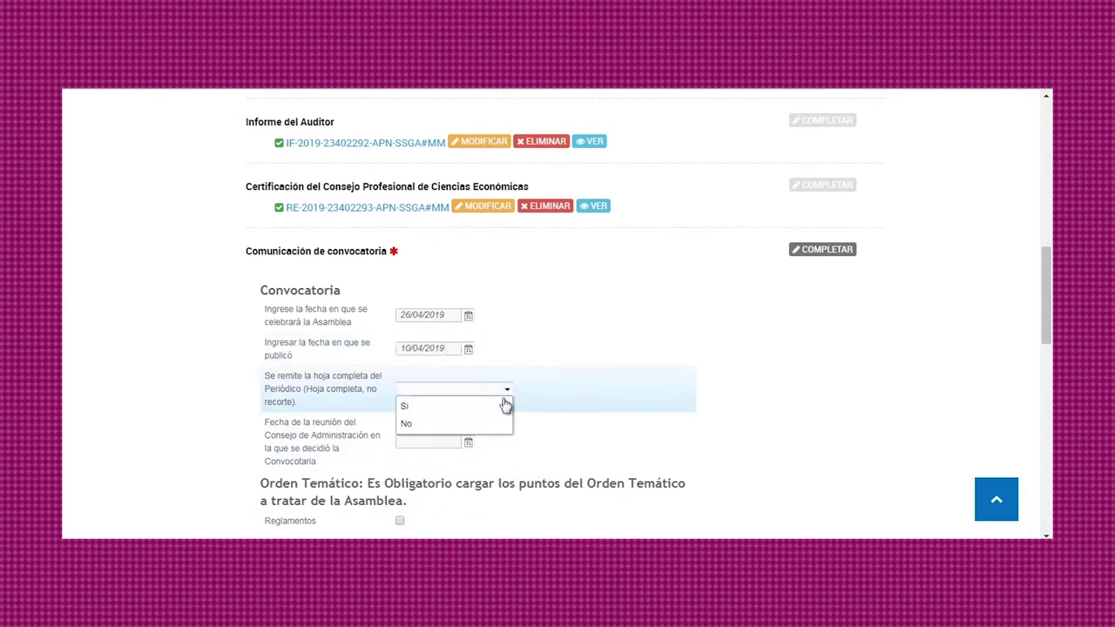
left_click(502, 407)
left_click(468, 443)
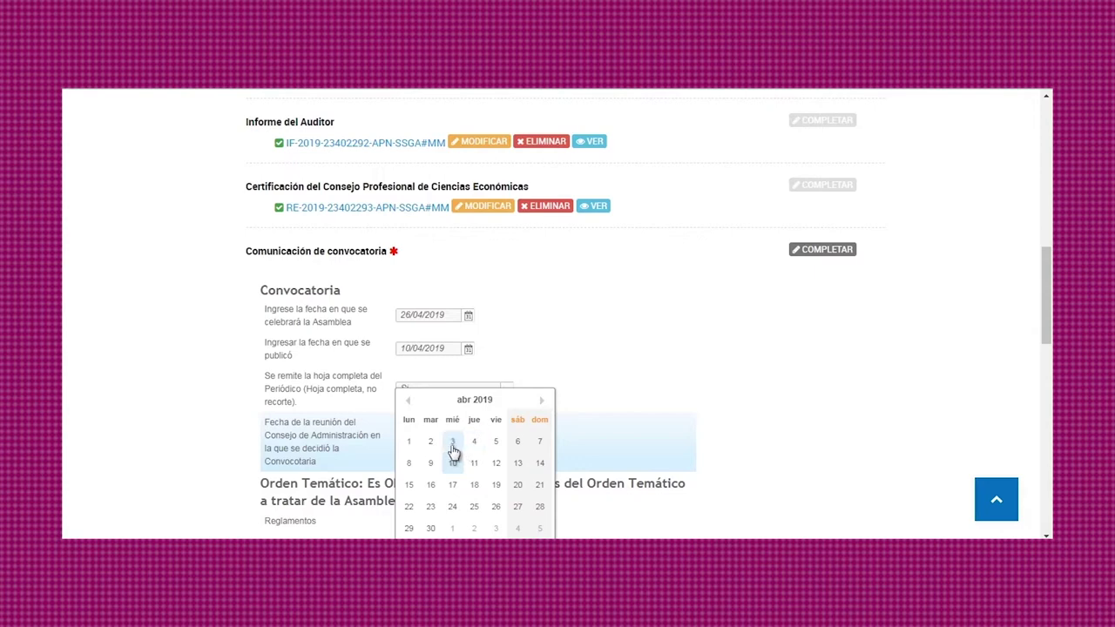
left_click(430, 442)
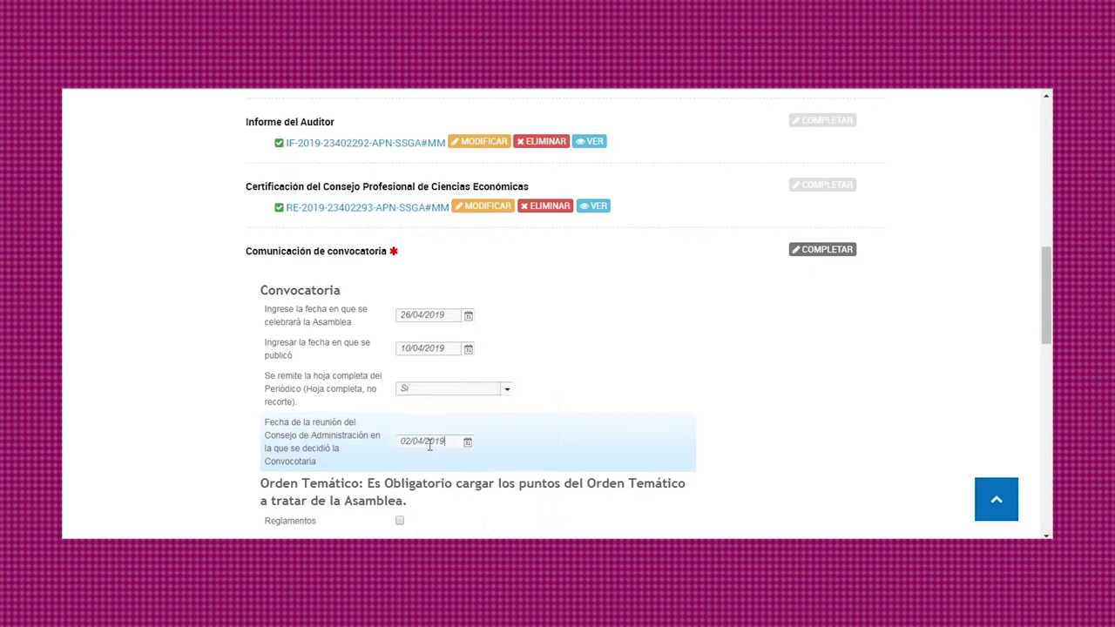
- Select Ejercicio Social and Otros in the Orden Temático, entering 2018 as the Ejercicio and "prueba" for Otros
scroll(535, 386, "down", 4)
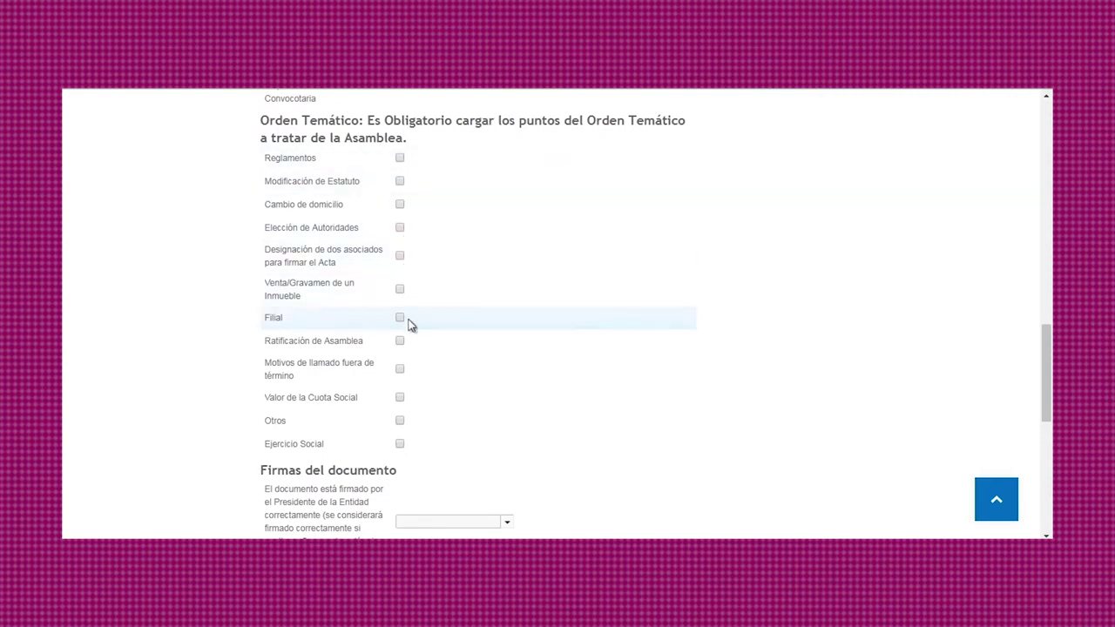
left_click(400, 445)
left_click(400, 423)
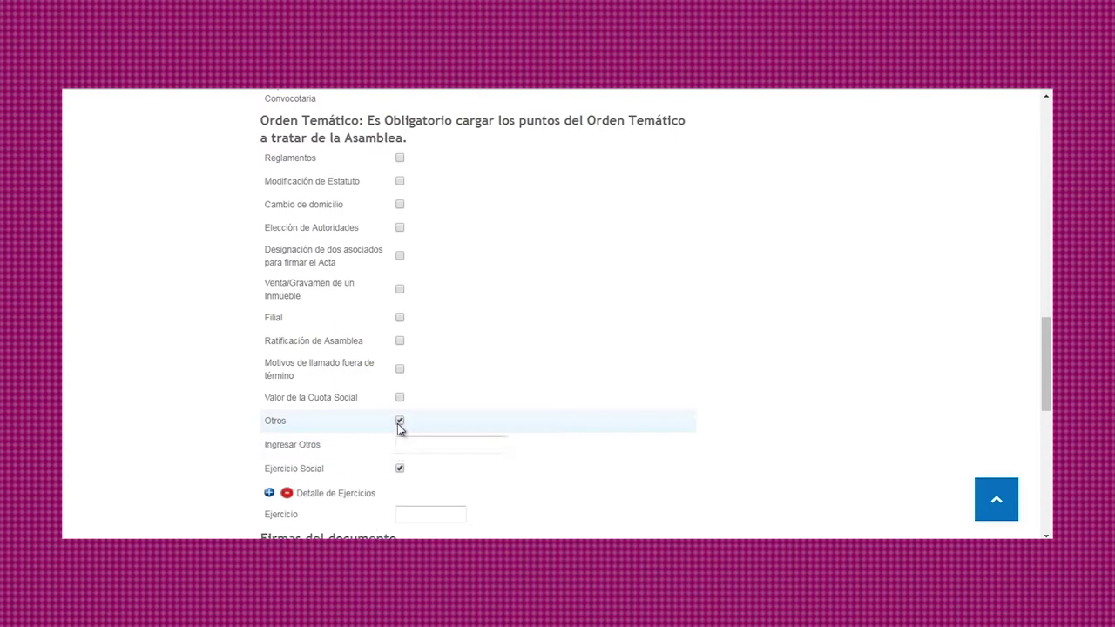
scroll(575, 326, "down", 1)
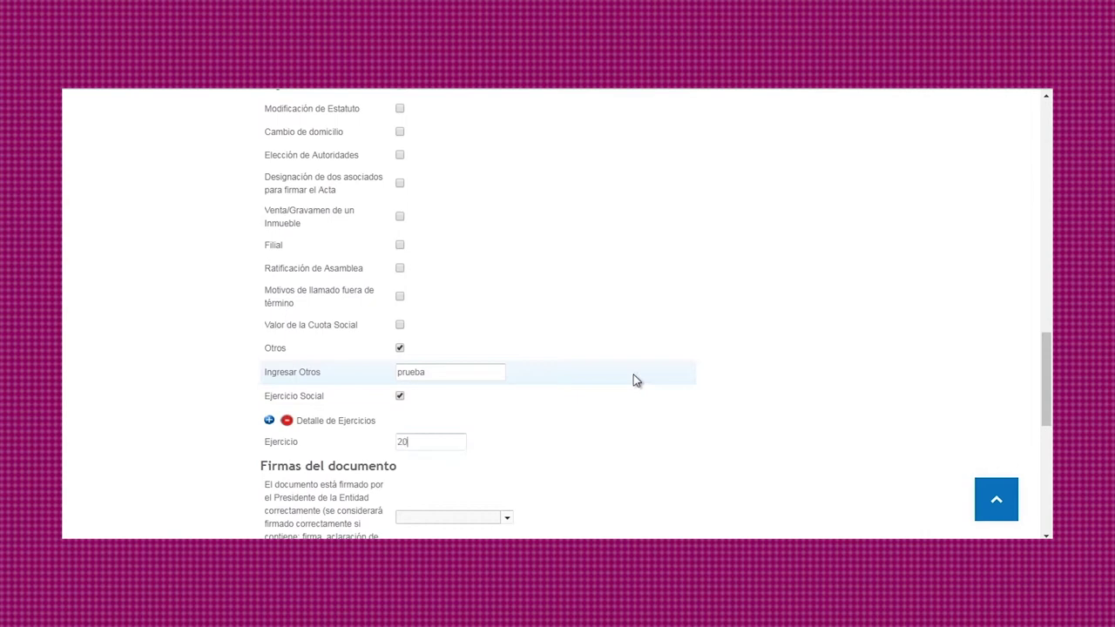
- Answer Sí for the Presidente's and Secretario's signatures on the Comunicación de convocatoria and save the form
scroll(636, 372, "down", 3)
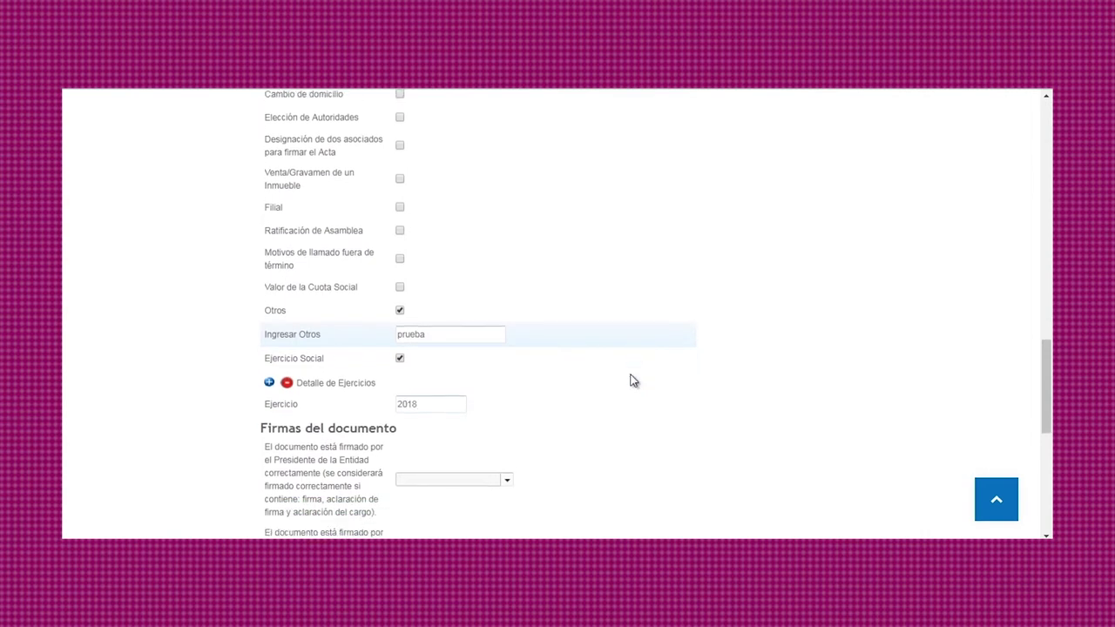
left_click(509, 302)
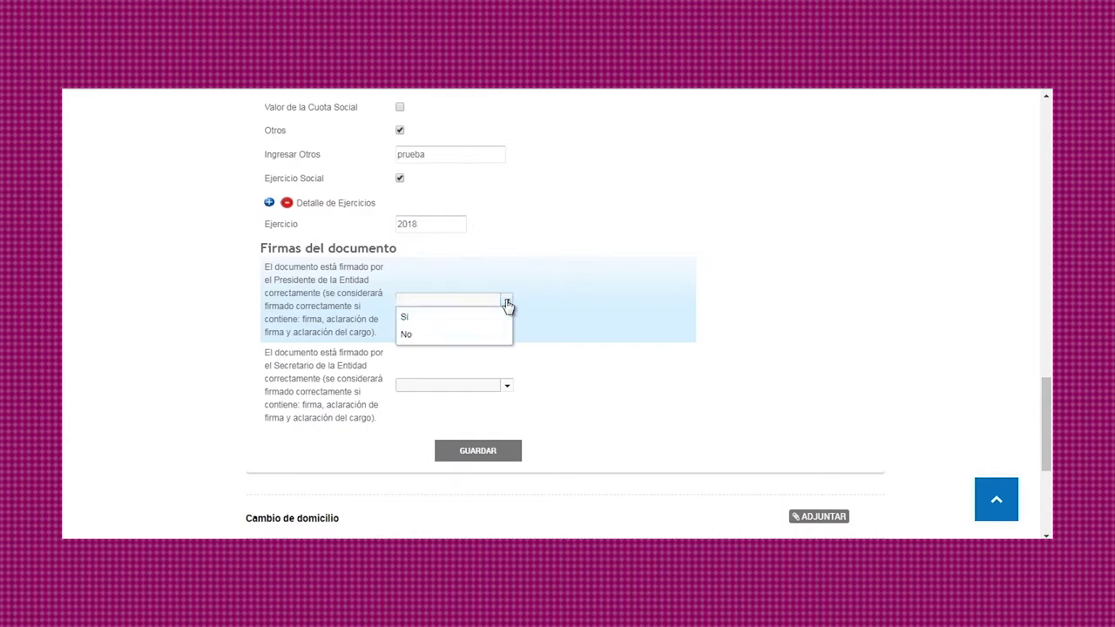
left_click(497, 334)
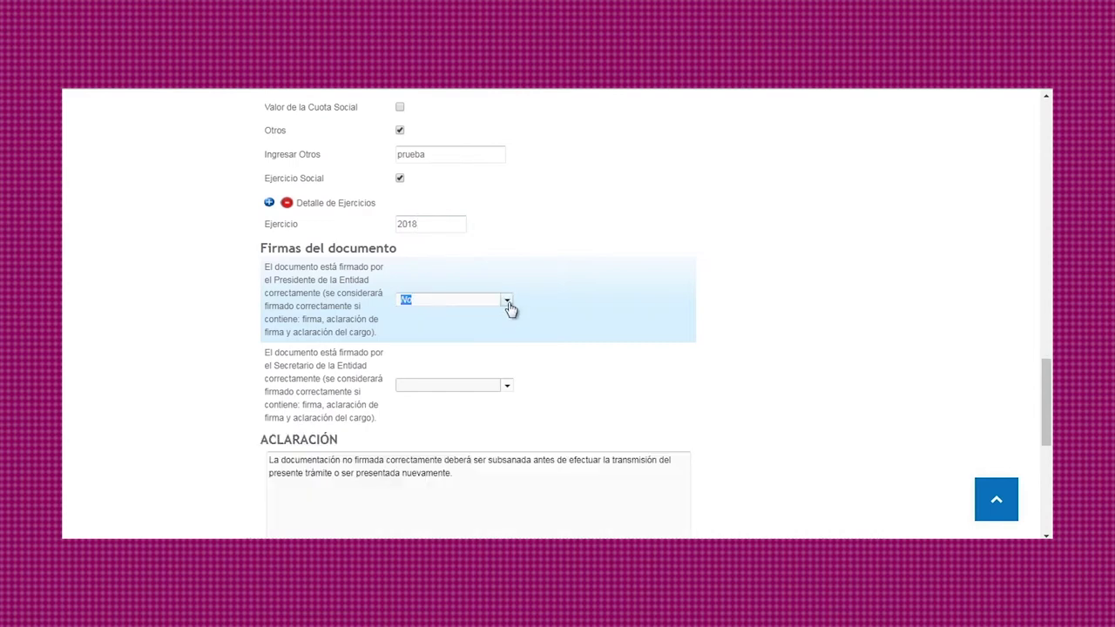
left_click(508, 302)
left_click(496, 319)
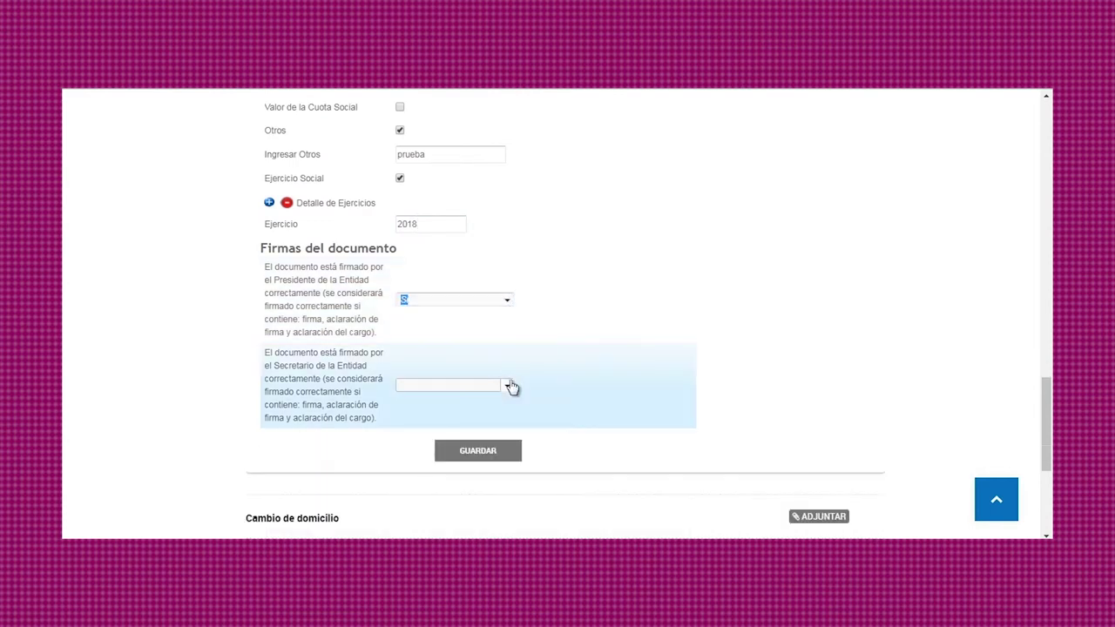
left_click(508, 388)
left_click(493, 405)
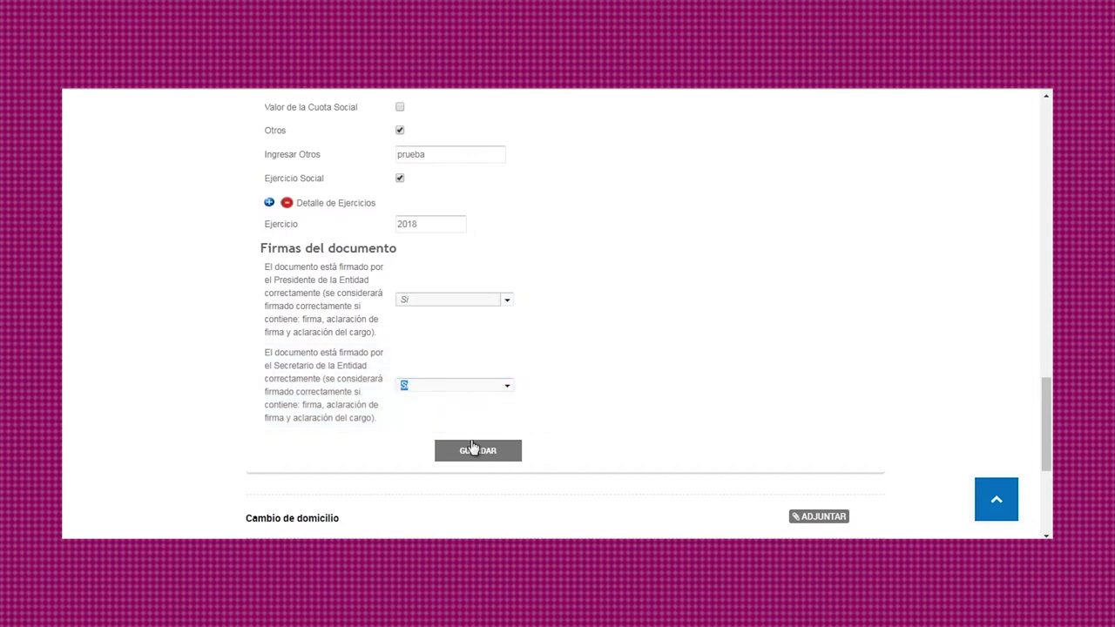
left_click(472, 455)
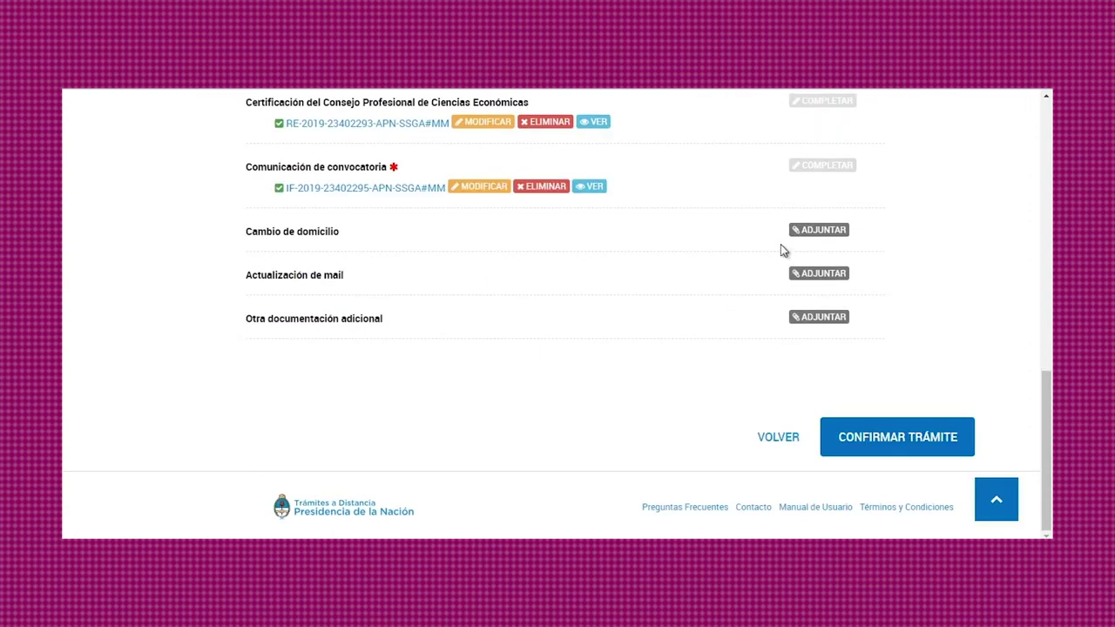
- Attach the COOPERATIVAS PDF from the computer as the Cambio de domicilio document
left_click(815, 228)
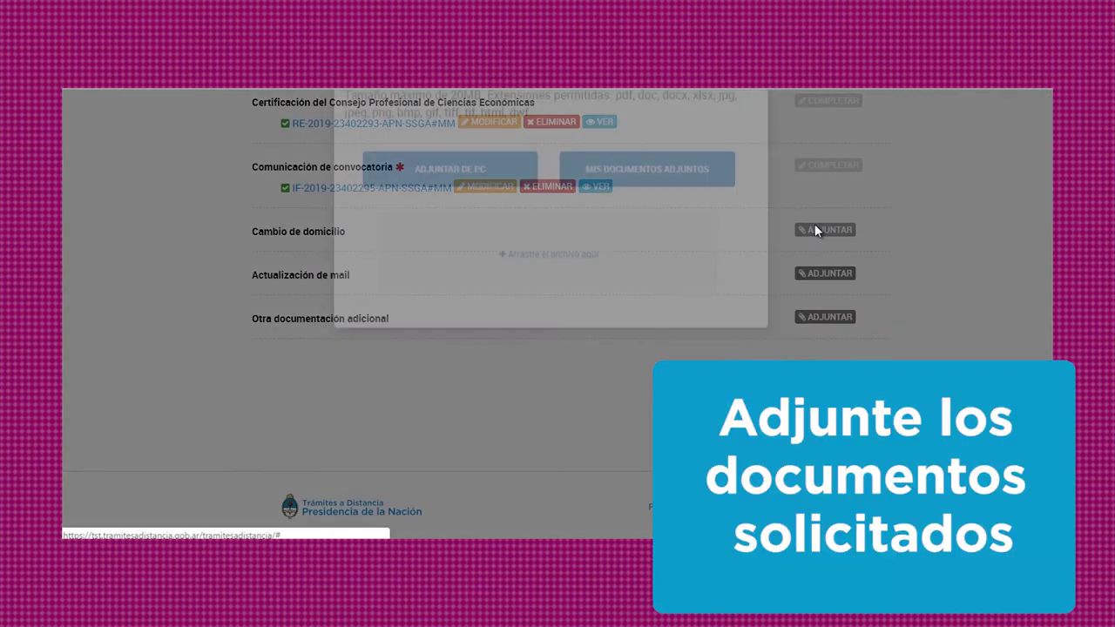
left_click(468, 222)
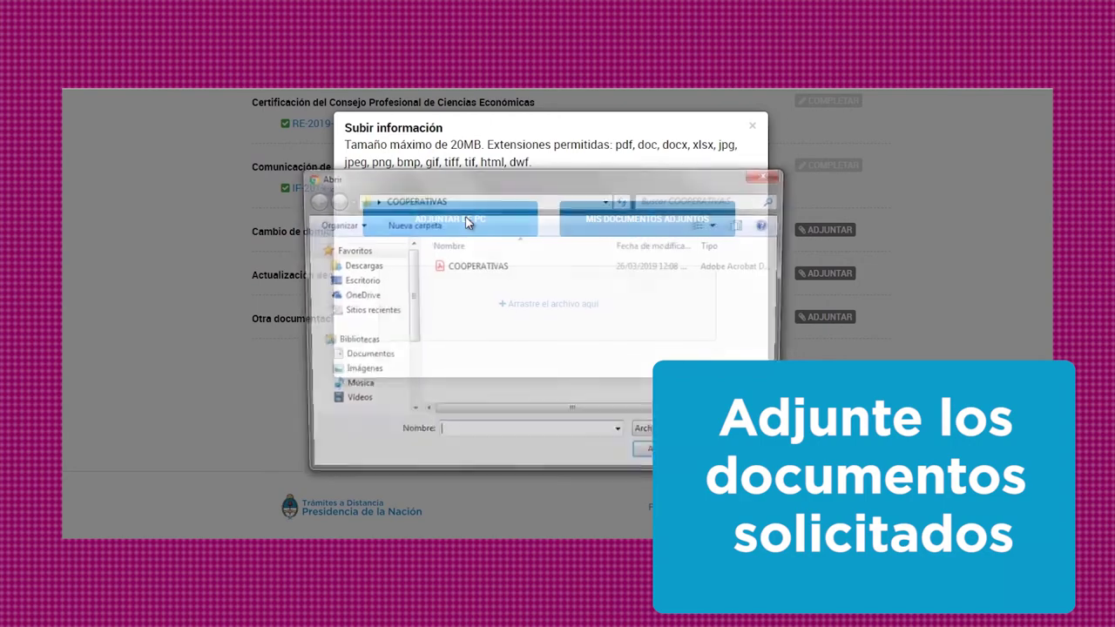
left_click(483, 270)
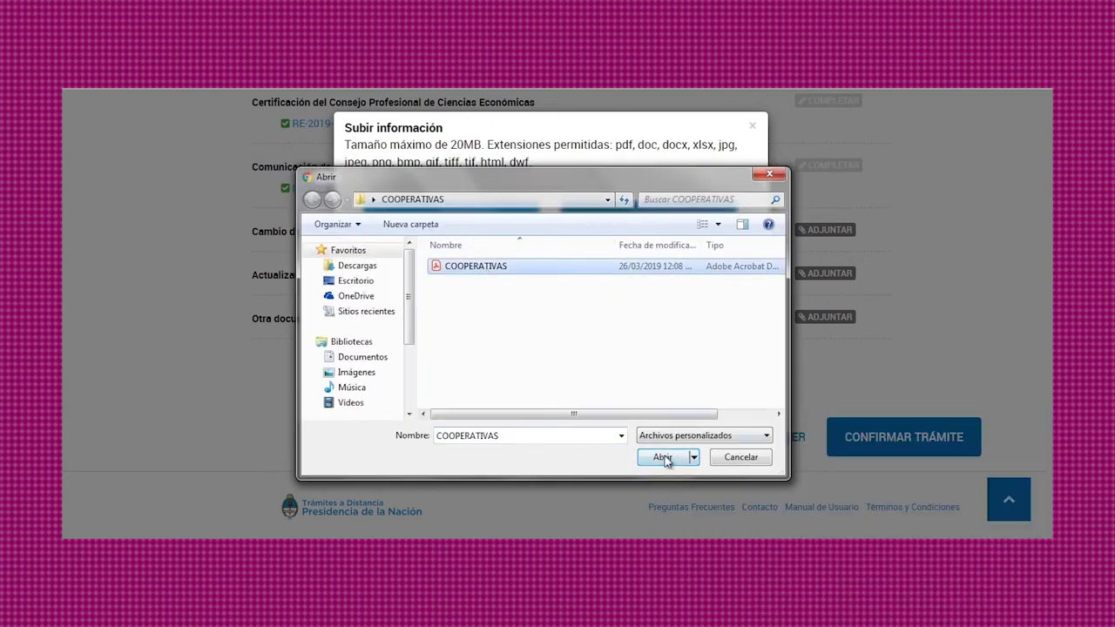
left_click(663, 459)
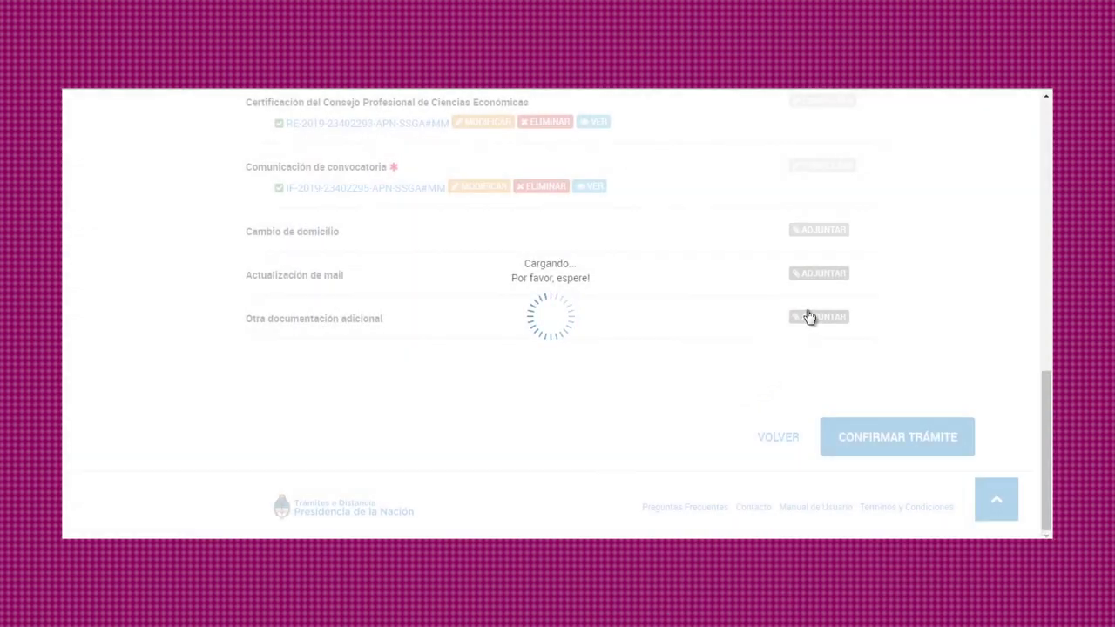
- Upload the COOPERATIVAS PDF from the computer for Actualización de mail
left_click(808, 277)
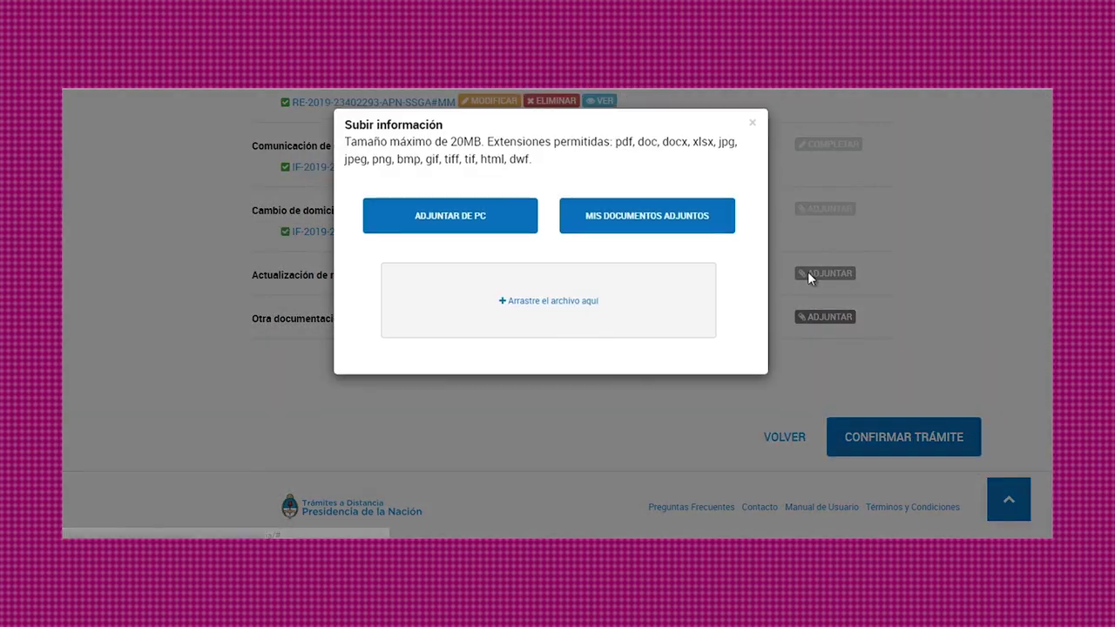
left_click(467, 219)
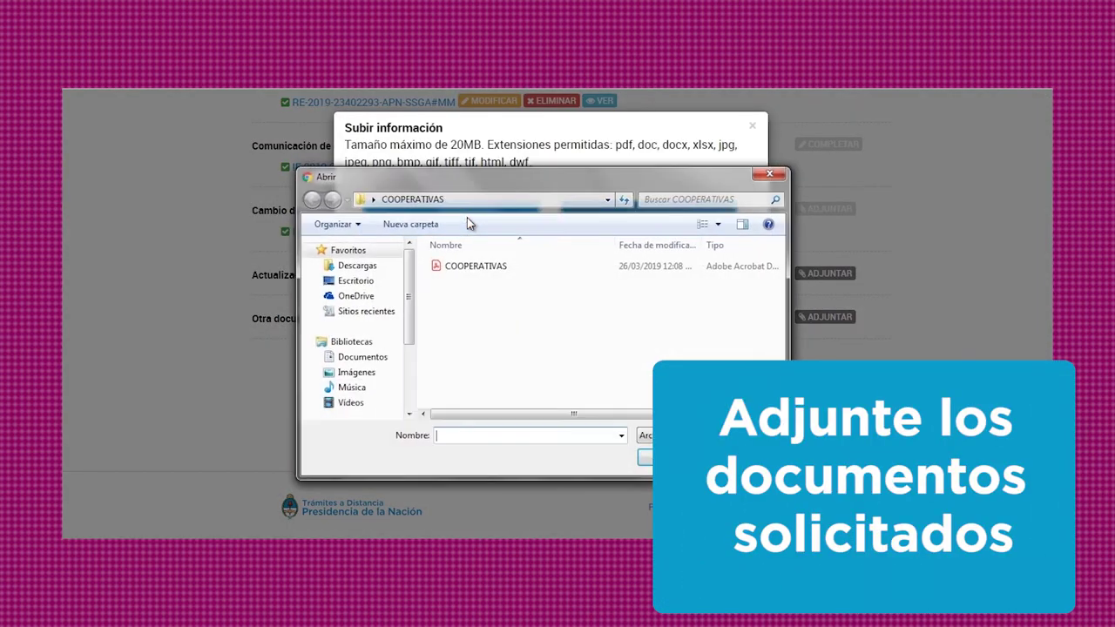
left_click(464, 267)
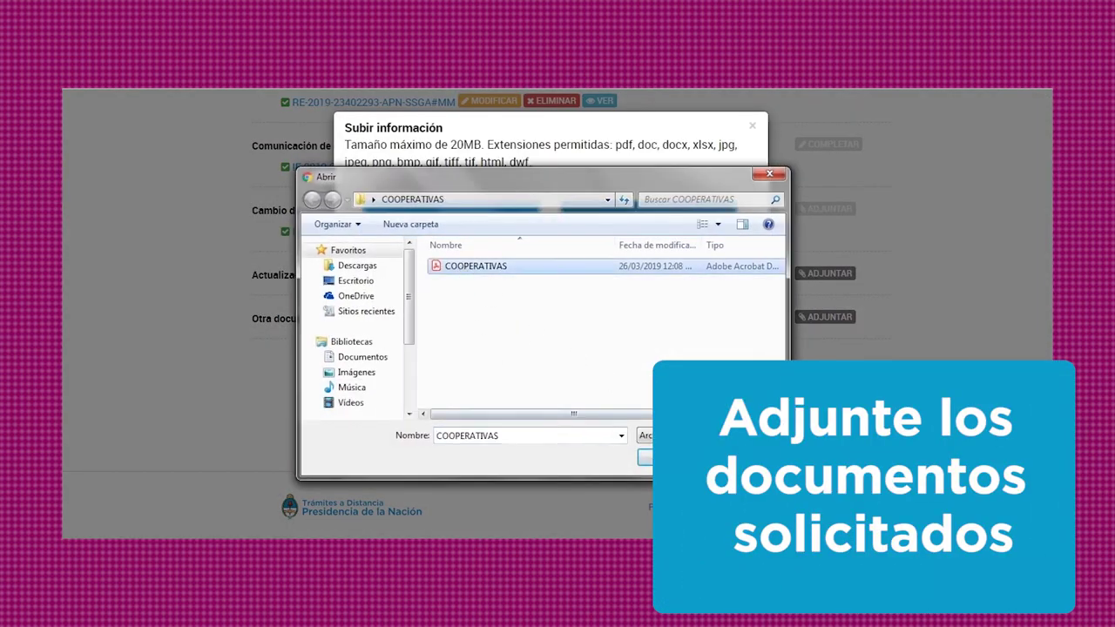
left_click(658, 458)
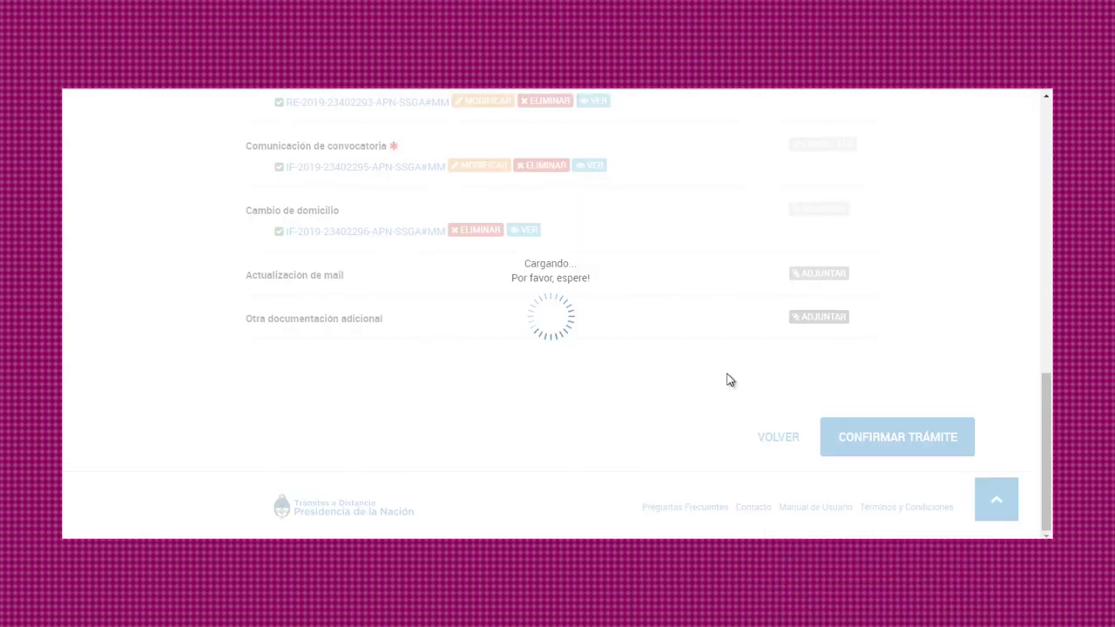
- Add the COOPERATIVAS PDF from the computer under Otra documentación adicional
left_click(810, 319)
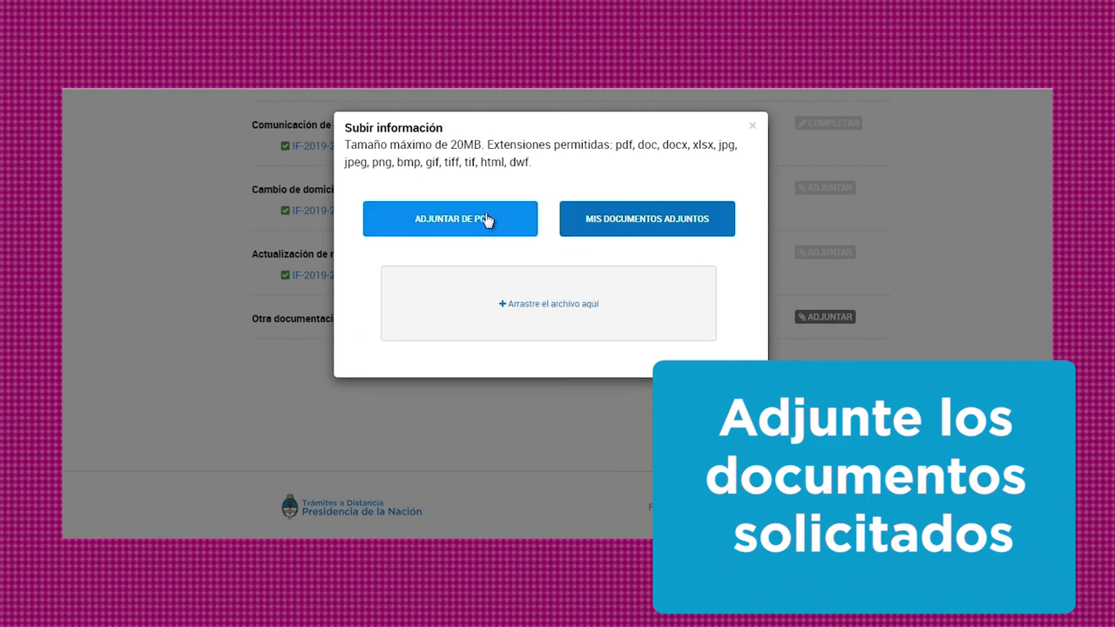
left_click(473, 219)
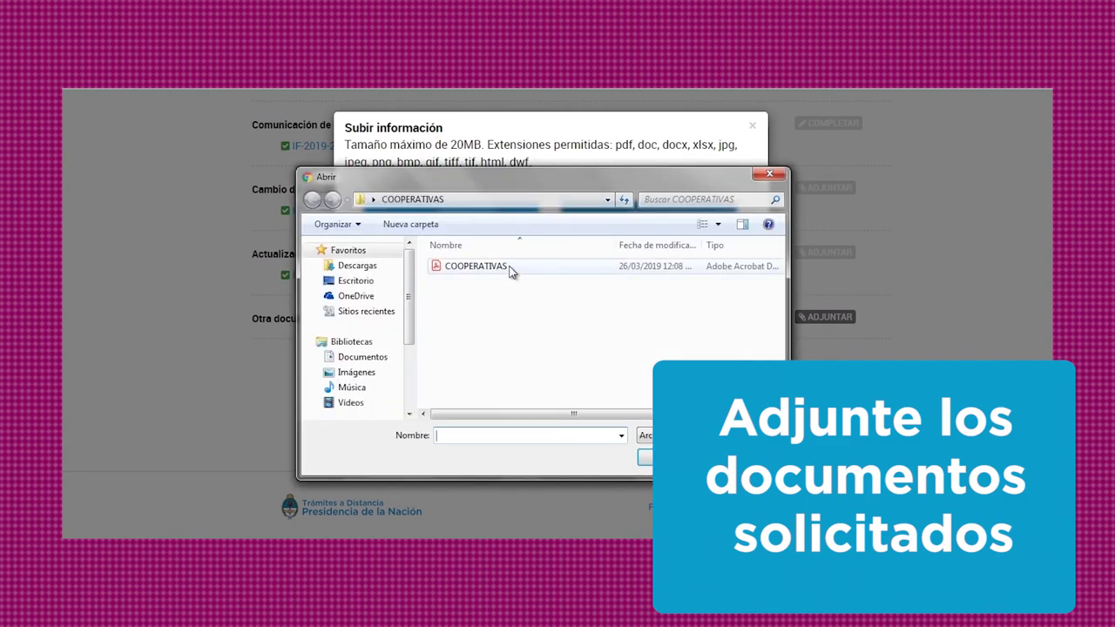
left_click(514, 270)
left_click(658, 457)
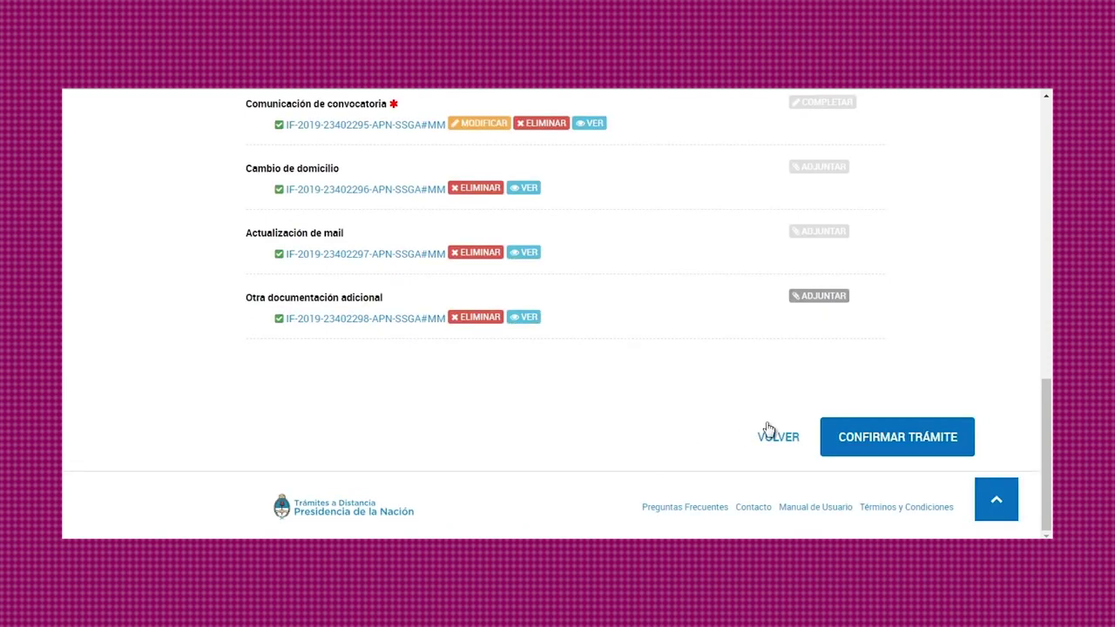
- Confirm the trámite to submit it and view its Número de trámite and associated documentation
left_click(853, 444)
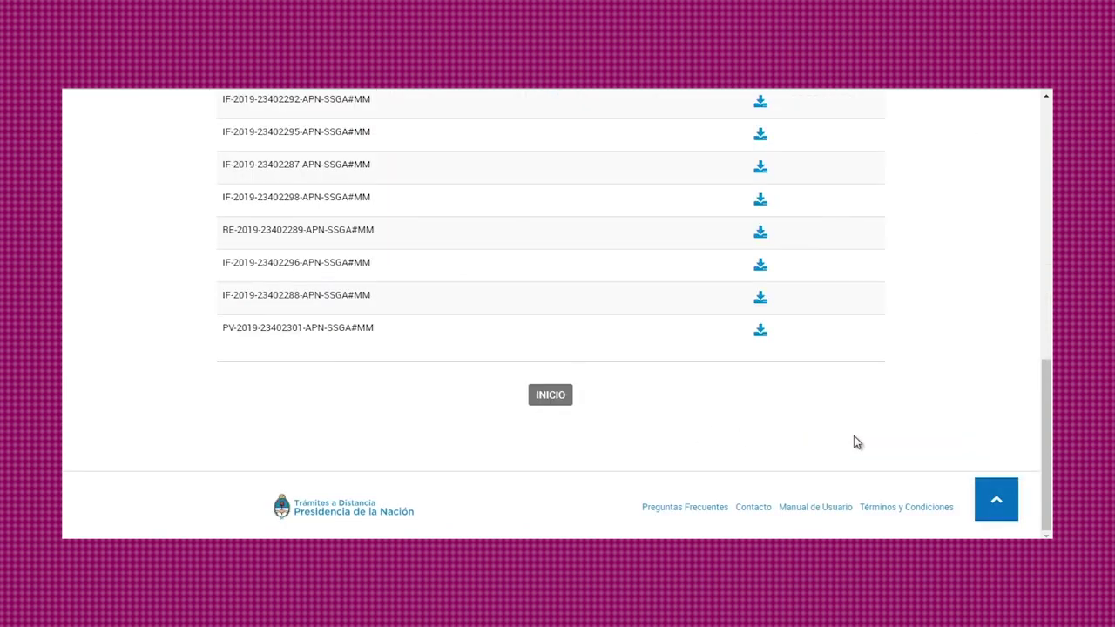
scroll(856, 442, "up", 6)
scroll(856, 443, "up", 1)
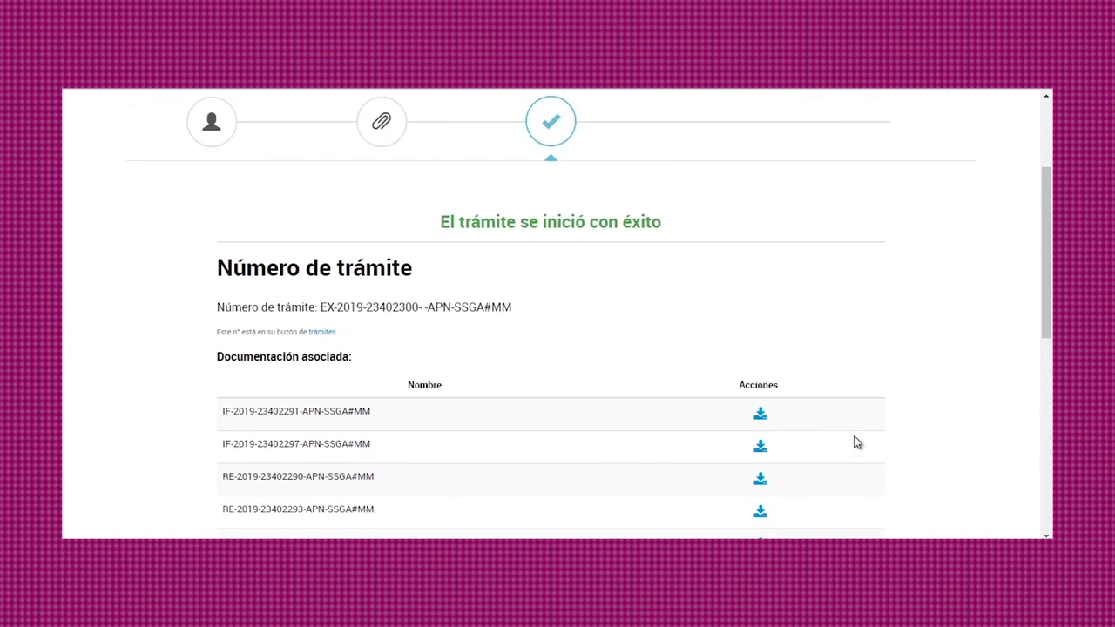